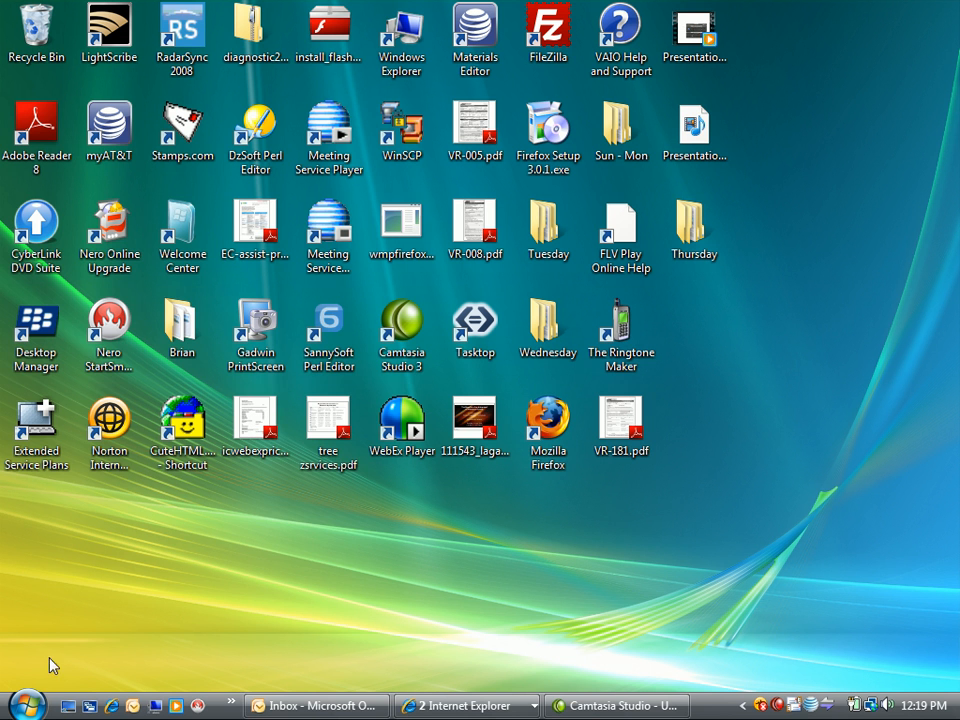
# Open the AT&T Connect Materials Editor and create new event materials named rm-092508 with the type Live.
pyautogui.click(28, 703)
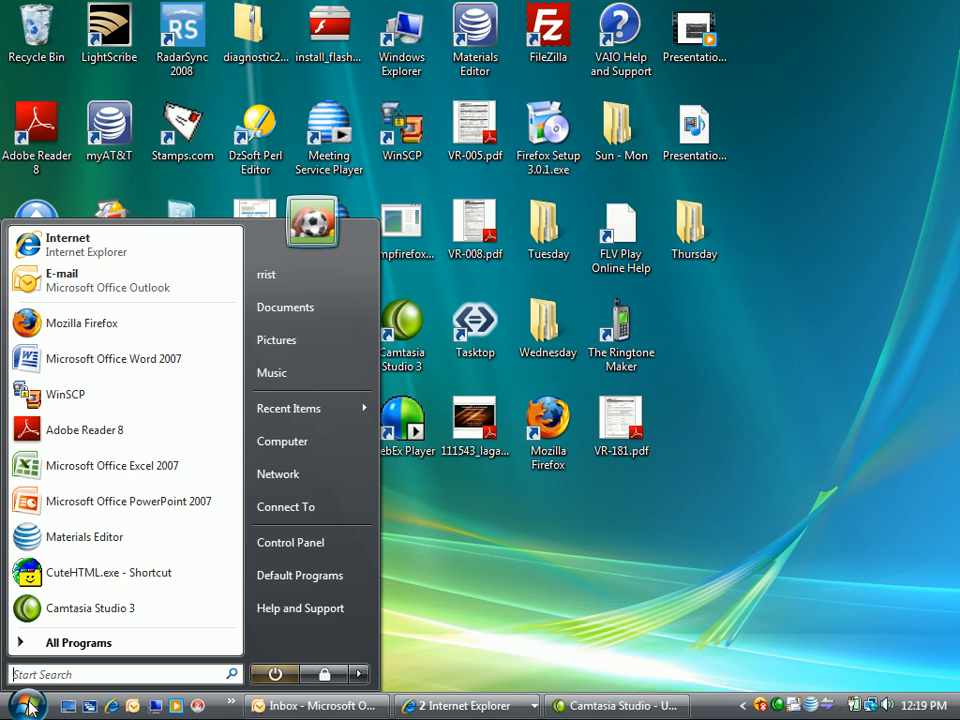
pyautogui.click(80, 535)
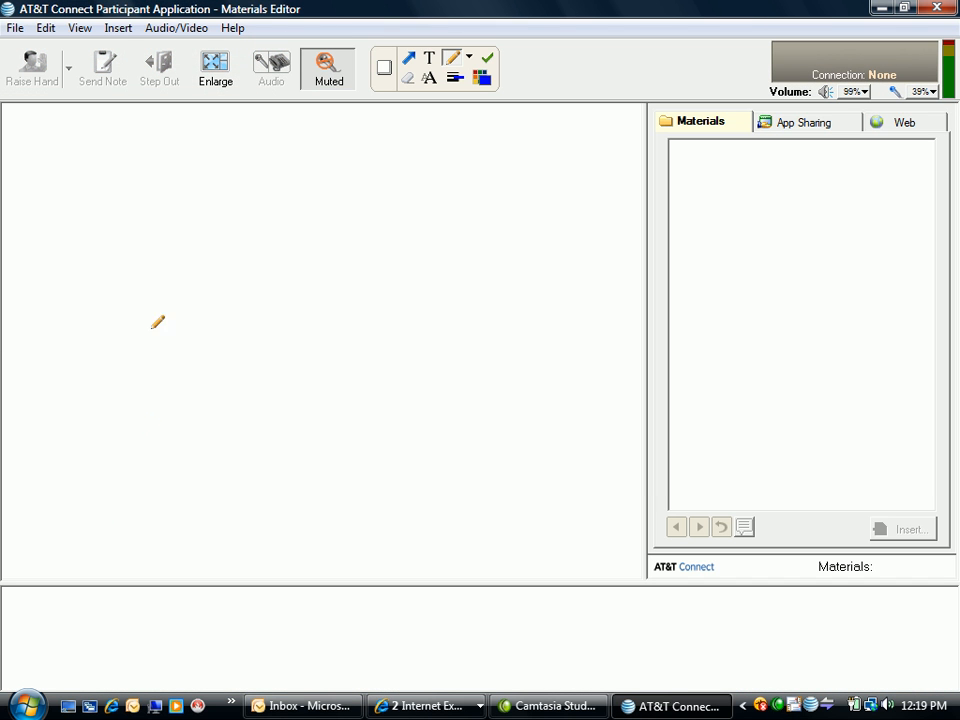
pyautogui.click(18, 30)
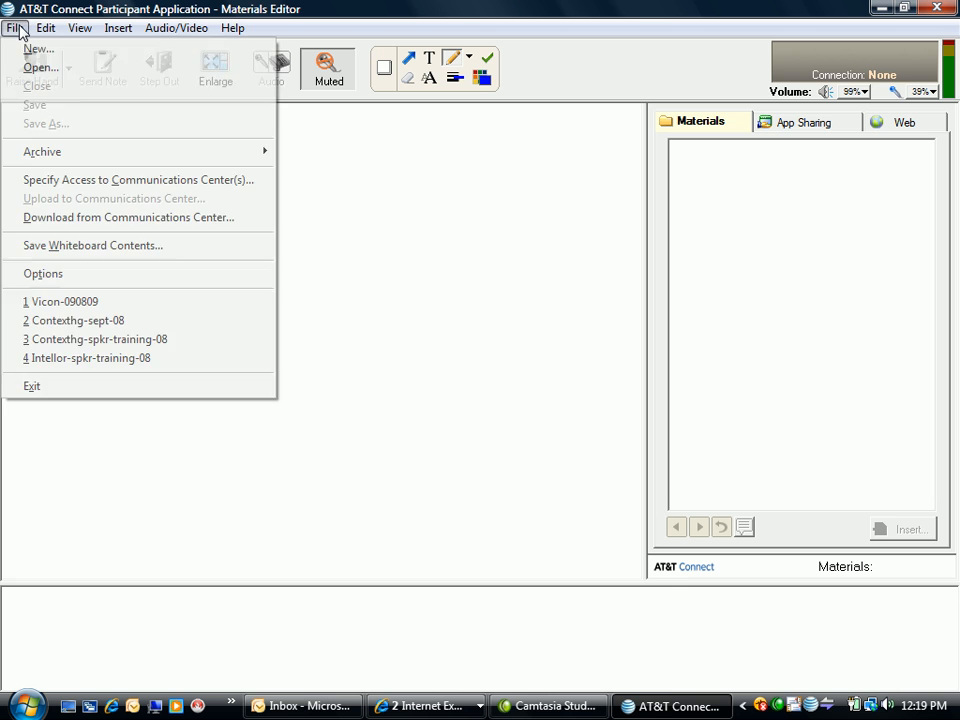
pyautogui.click(28, 49)
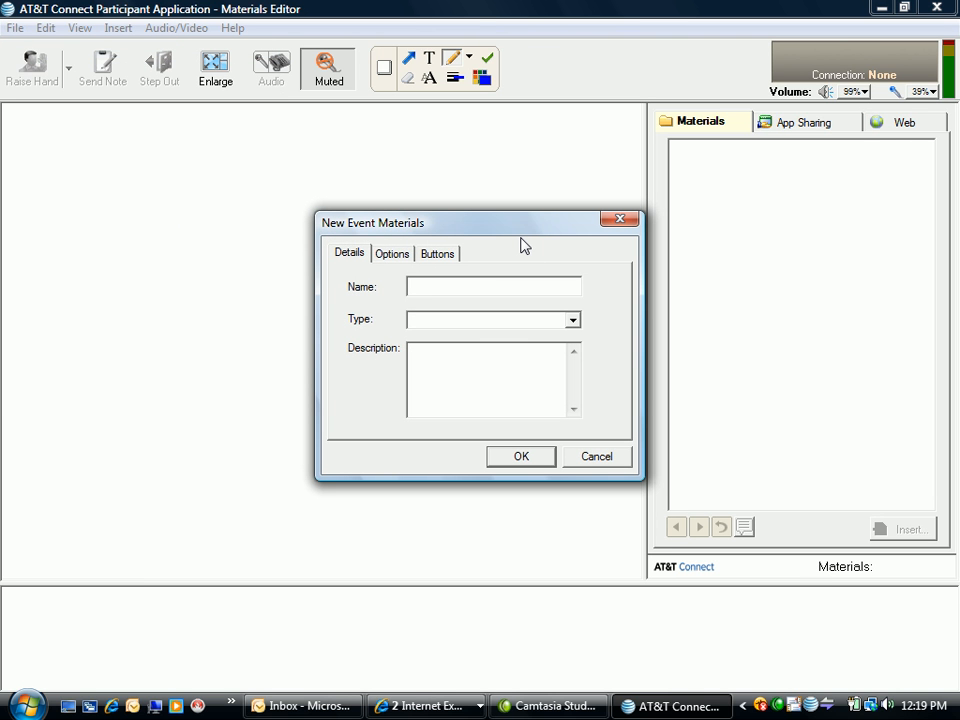
pyautogui.write('m-')
pyautogui.write('092508')
pyautogui.click(573, 320)
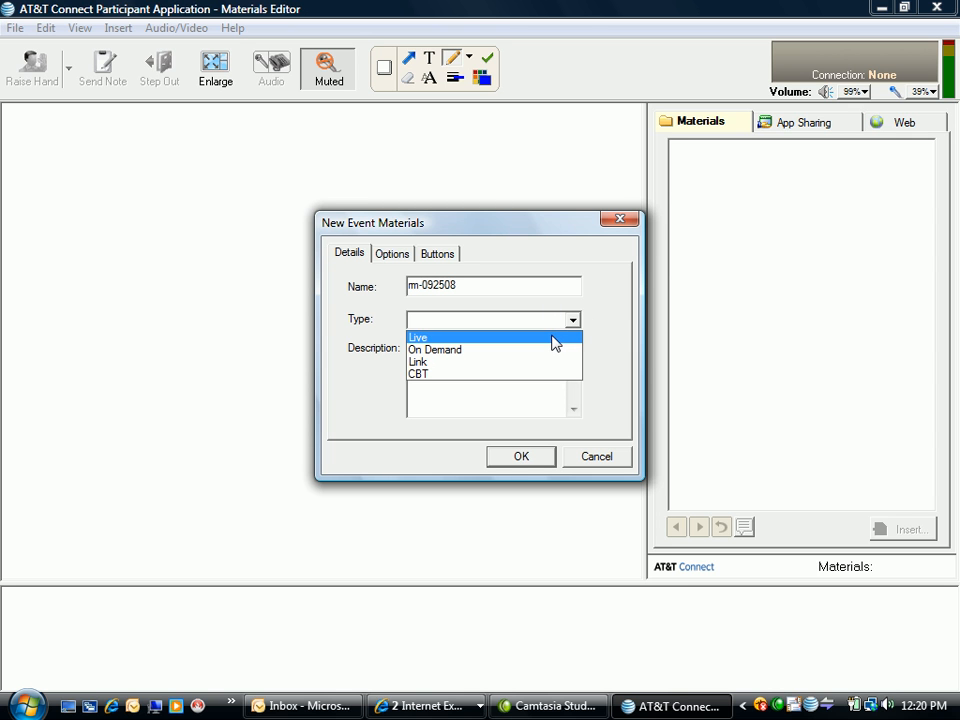
pyautogui.click(556, 343)
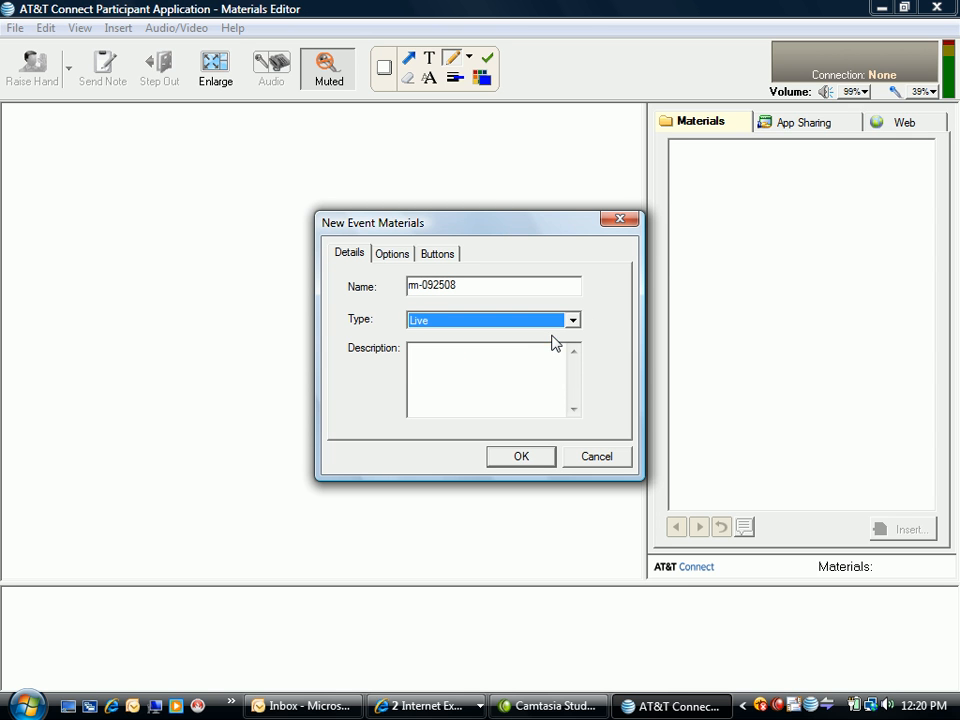
pyautogui.click(521, 456)
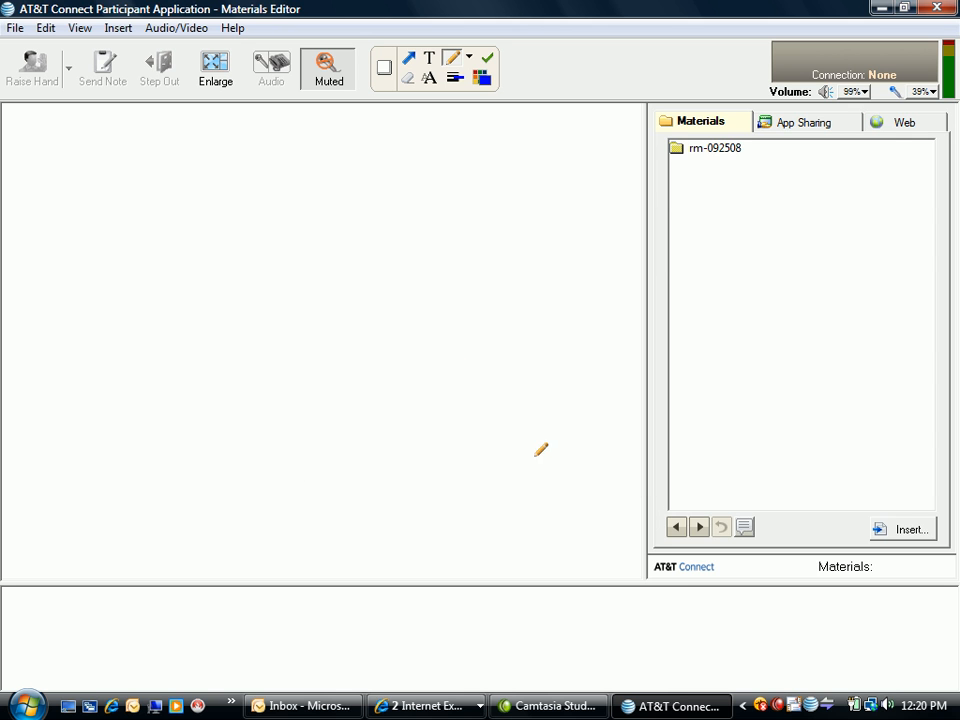
# Start inserting a PowerPoint presentation into rm-092508 and choose Economy Webinar_All.pptx from the Rivermine folder in Documents.
pyautogui.click(676, 150)
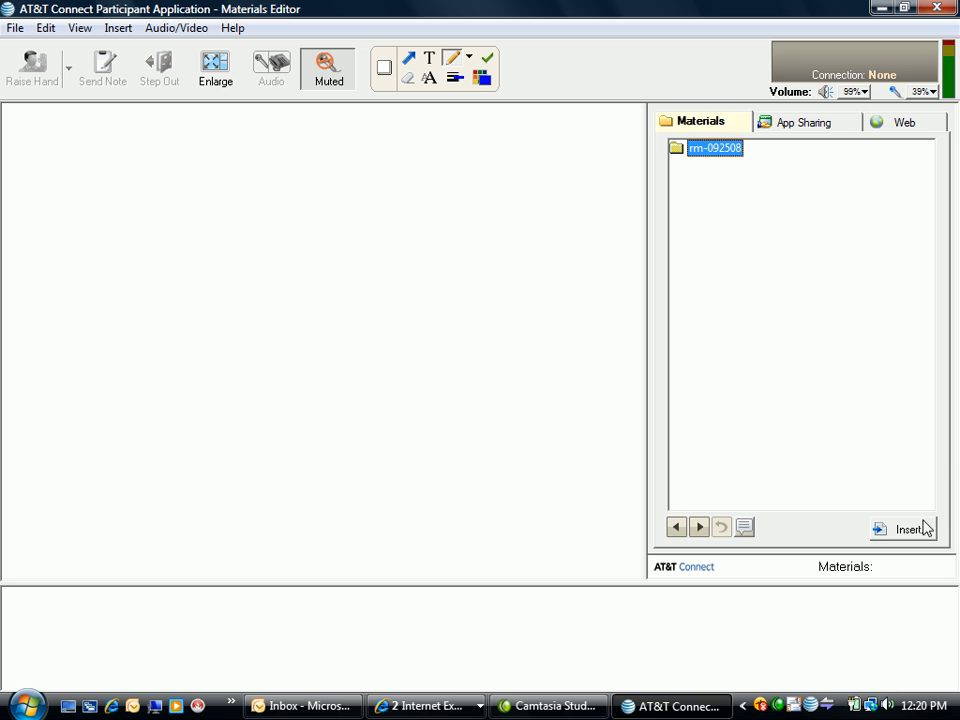
pyautogui.rightClick(679, 155)
pyautogui.moveTo(704, 190)
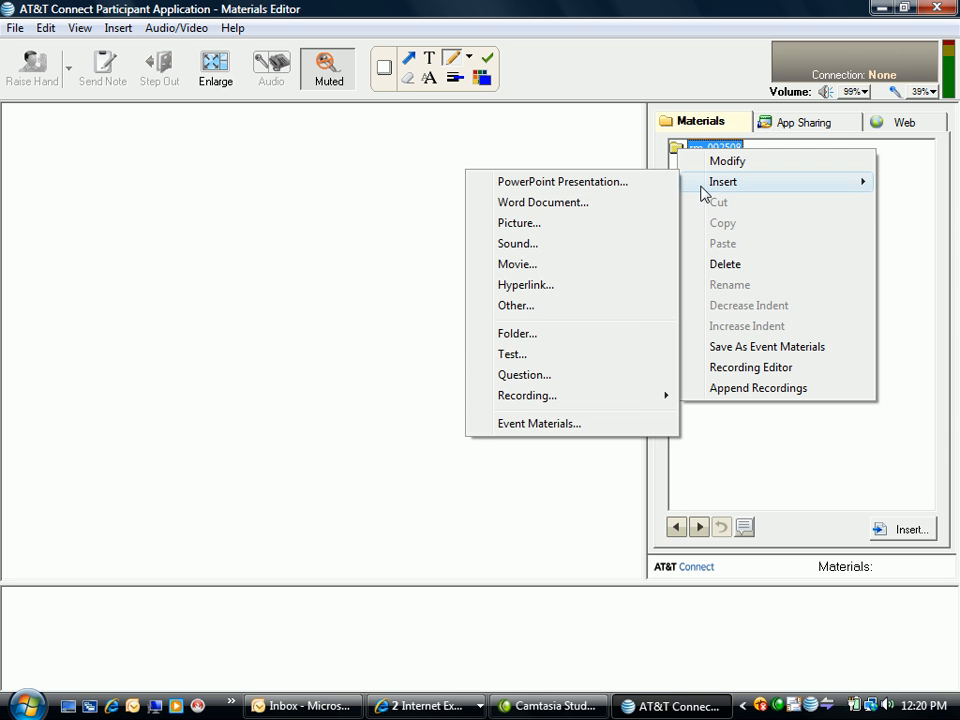
pyautogui.click(127, 29)
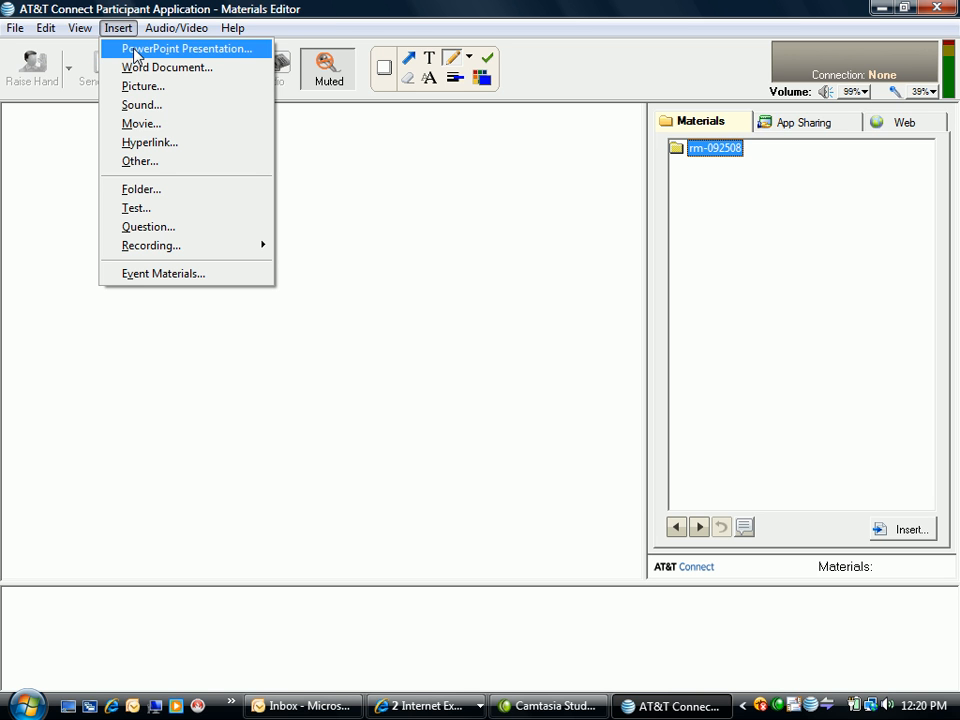
pyautogui.click(136, 50)
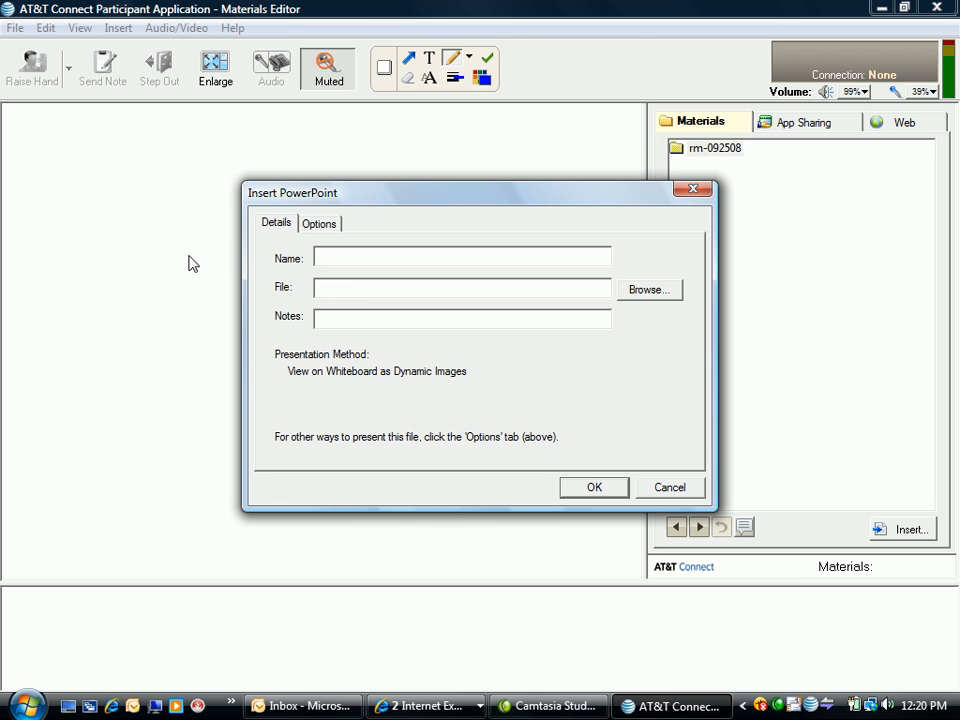
pyautogui.click(650, 294)
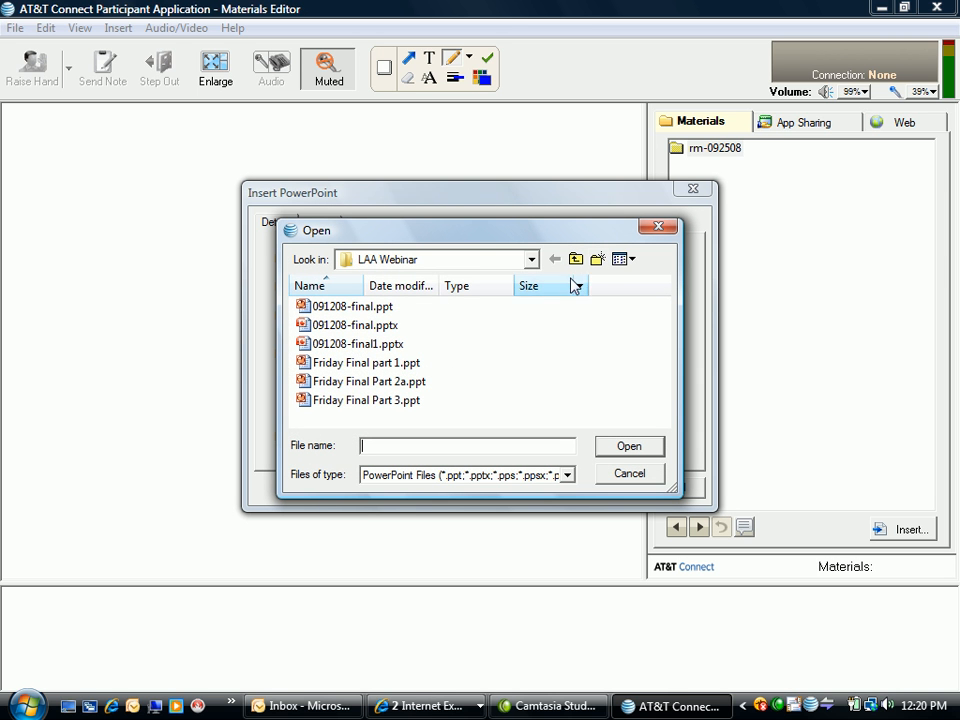
pyautogui.click(575, 259)
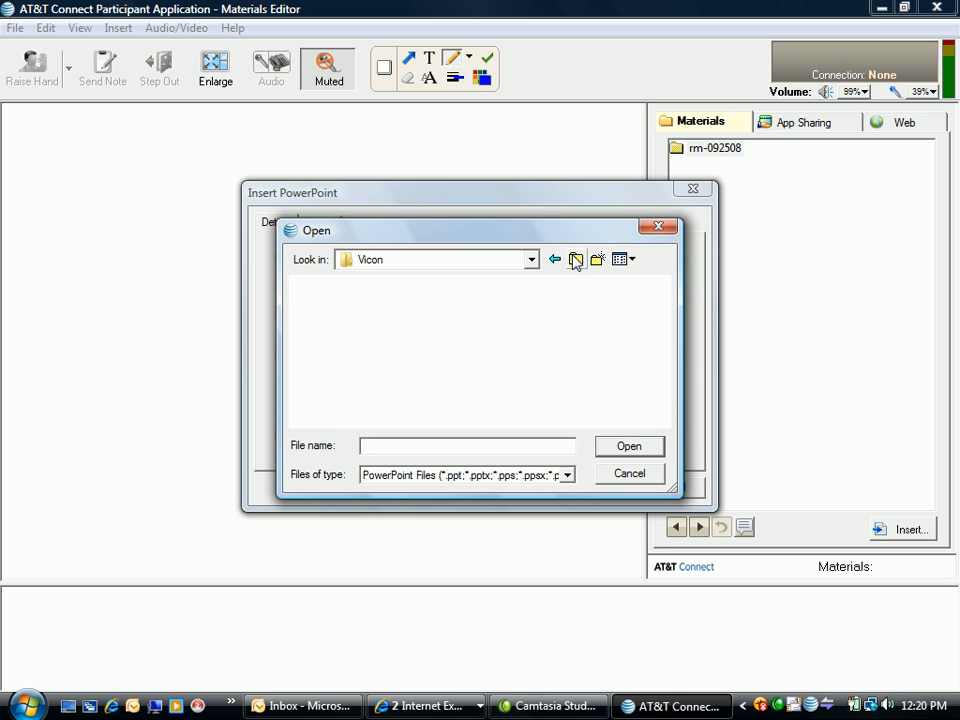
pyautogui.click(575, 259)
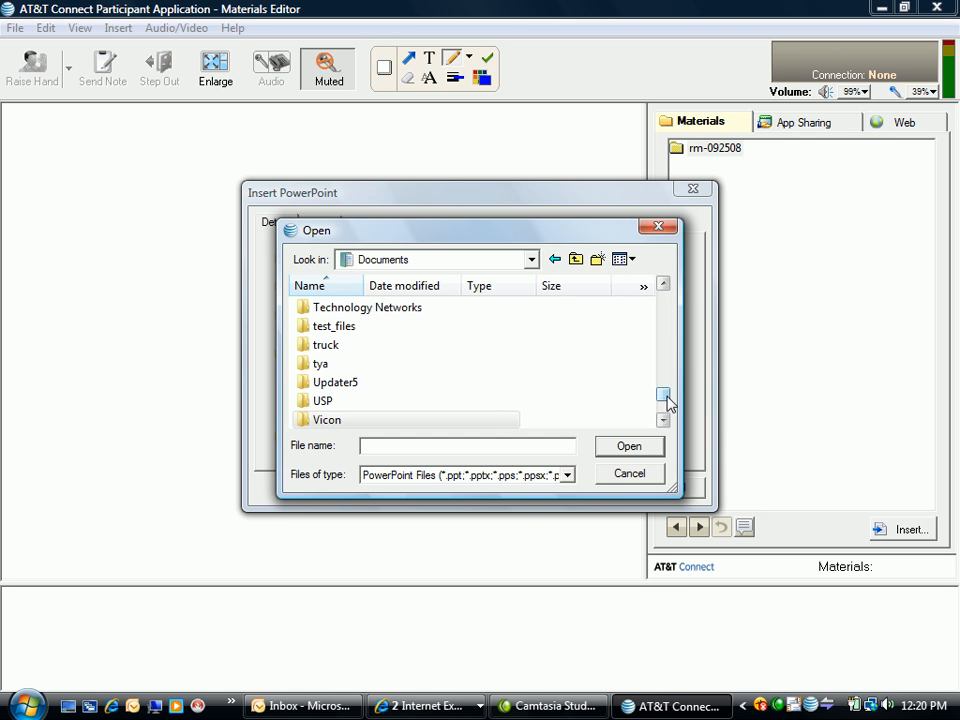
pyautogui.moveTo(667, 402); pyautogui.dragTo(666, 379)
pyautogui.doubleClick(309, 347)
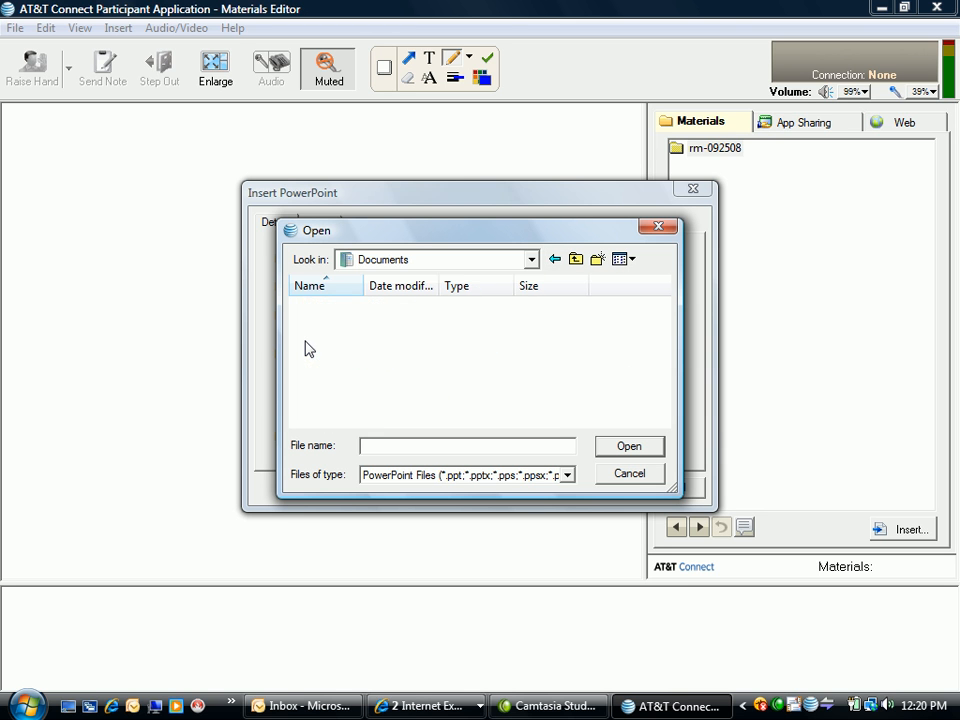
pyautogui.click(303, 312)
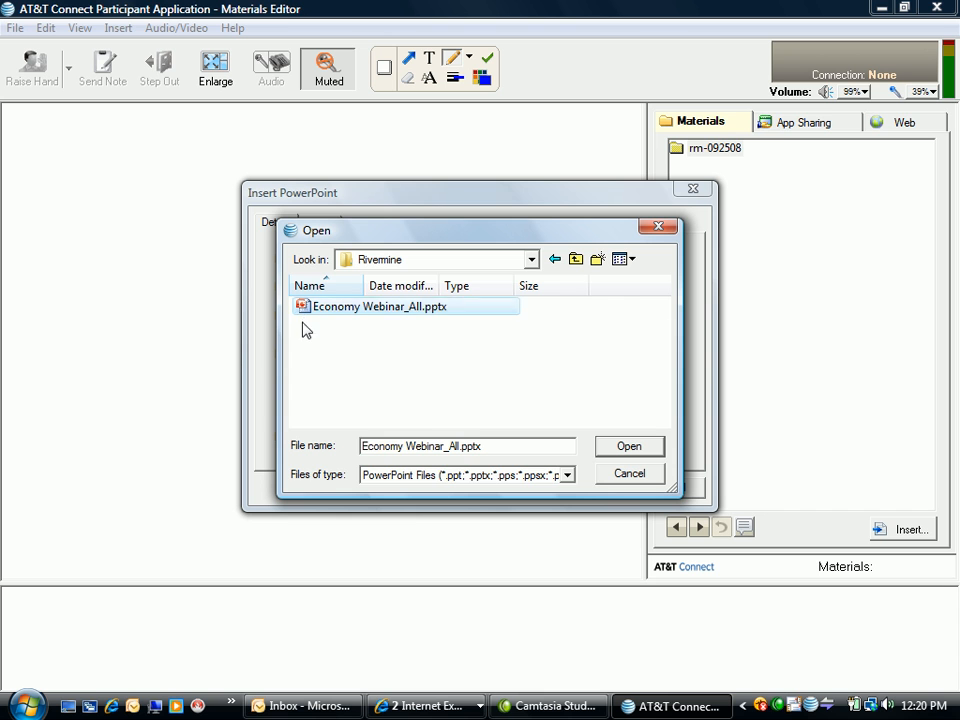
pyautogui.click(609, 446)
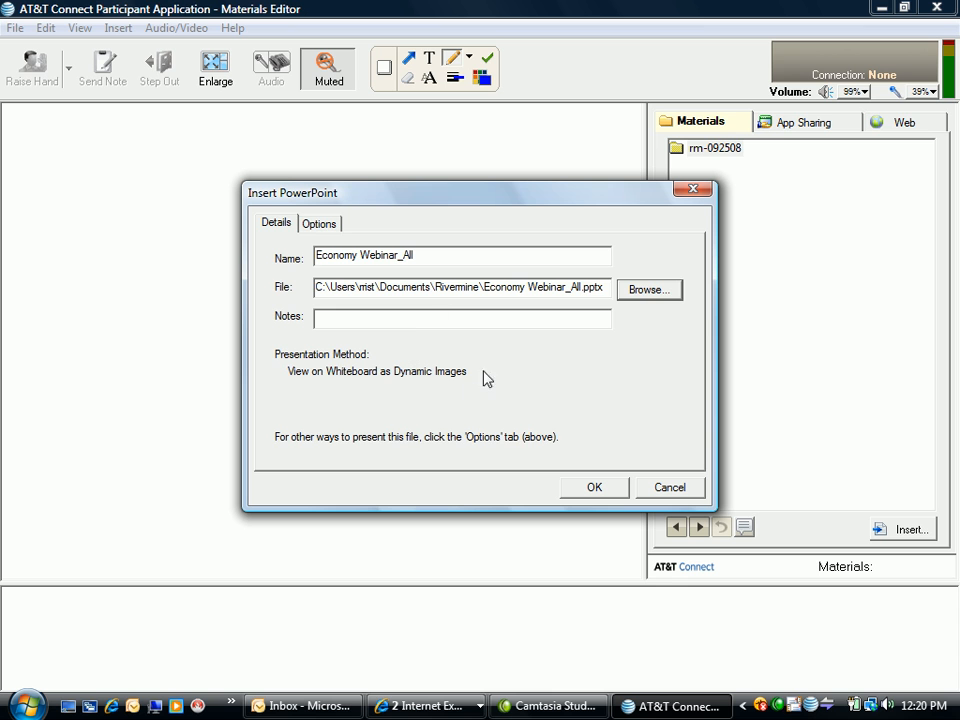
# Review the presentation method options and insert the presentation to view on the whiteboard as dynamic images.
pyautogui.click(328, 226)
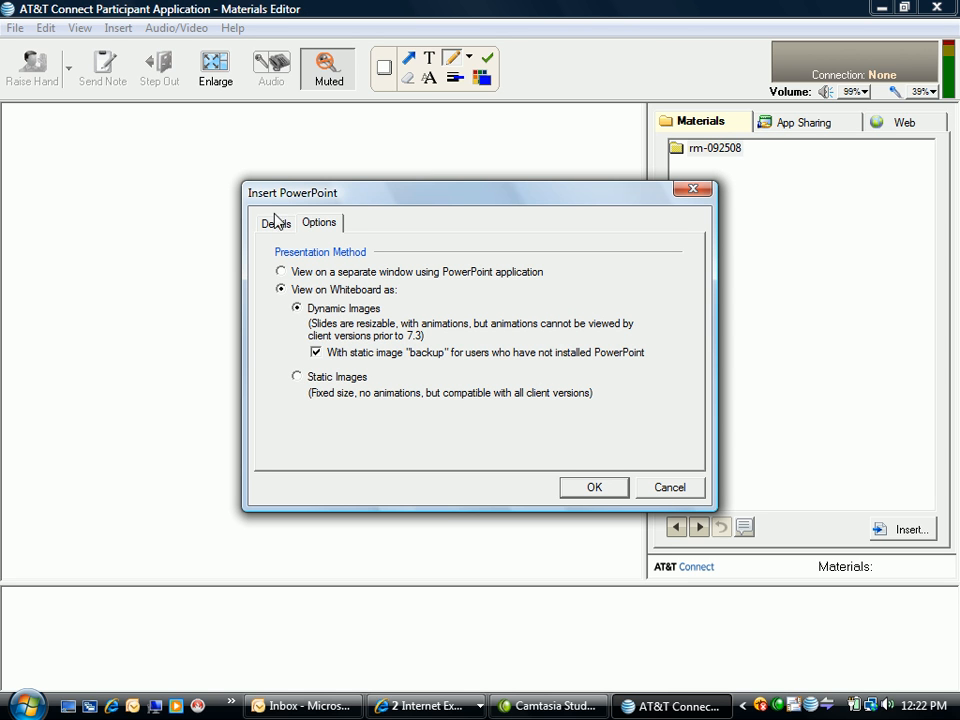
pyautogui.click(274, 222)
pyautogui.click(594, 488)
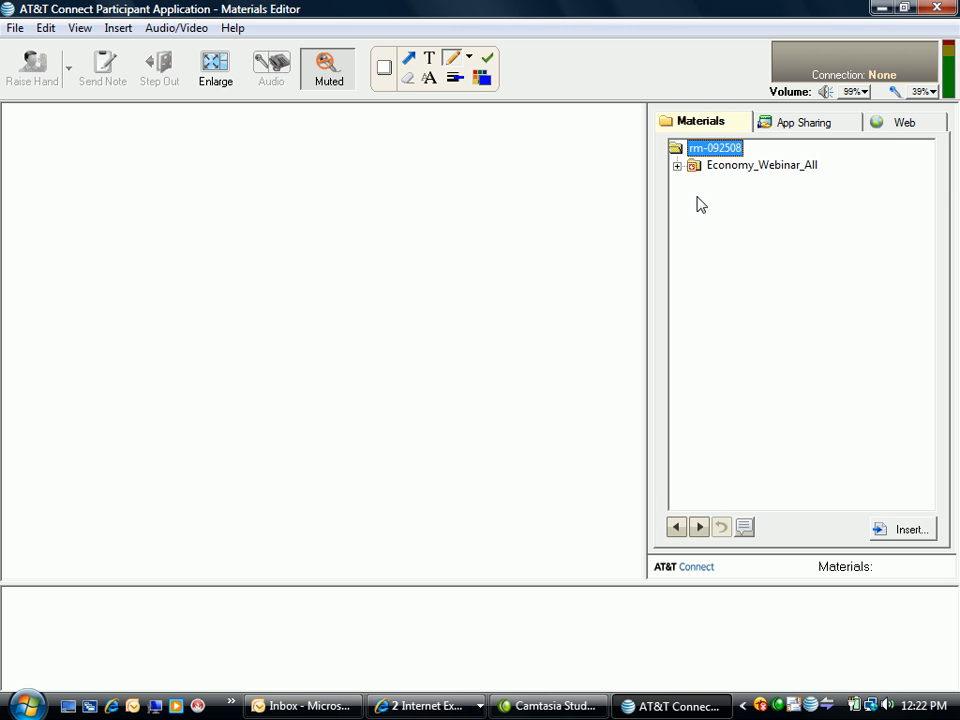
# Expand Economy_Webinar_All, show its welcome slide on the whiteboard and advance to the Aberdeen Maturity Class Framework slide.
pyautogui.click(678, 168)
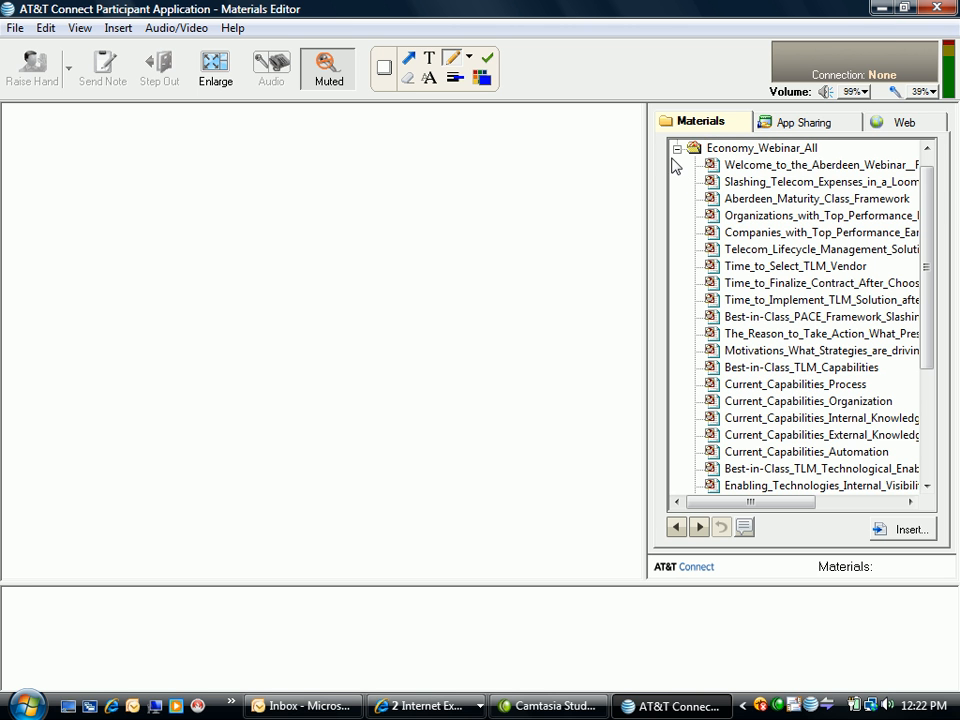
pyautogui.doubleClick(712, 166)
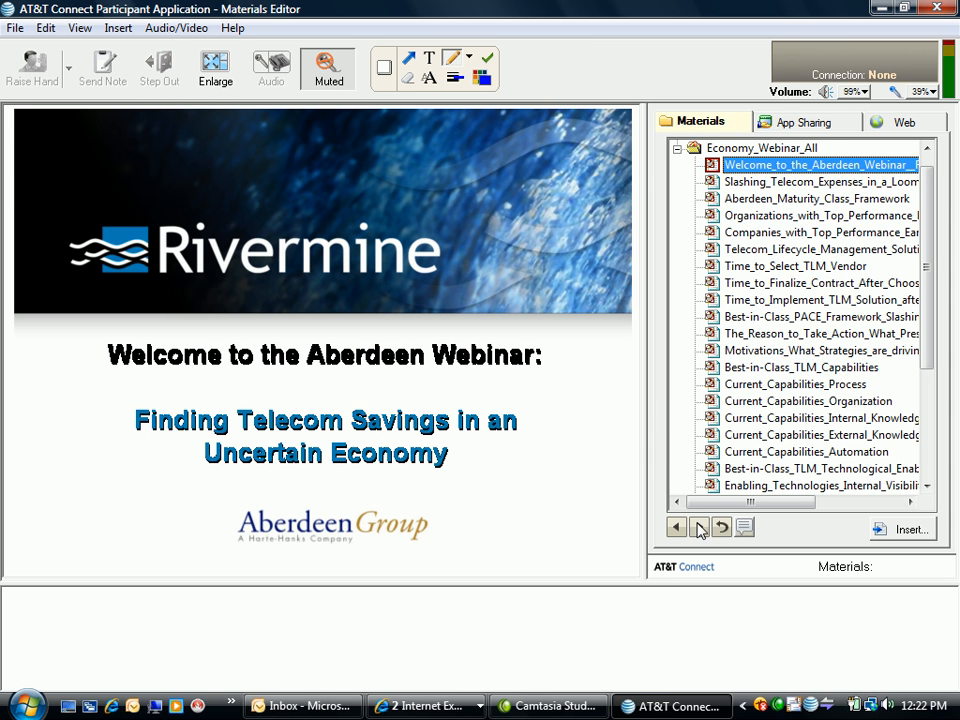
pyautogui.click(699, 527)
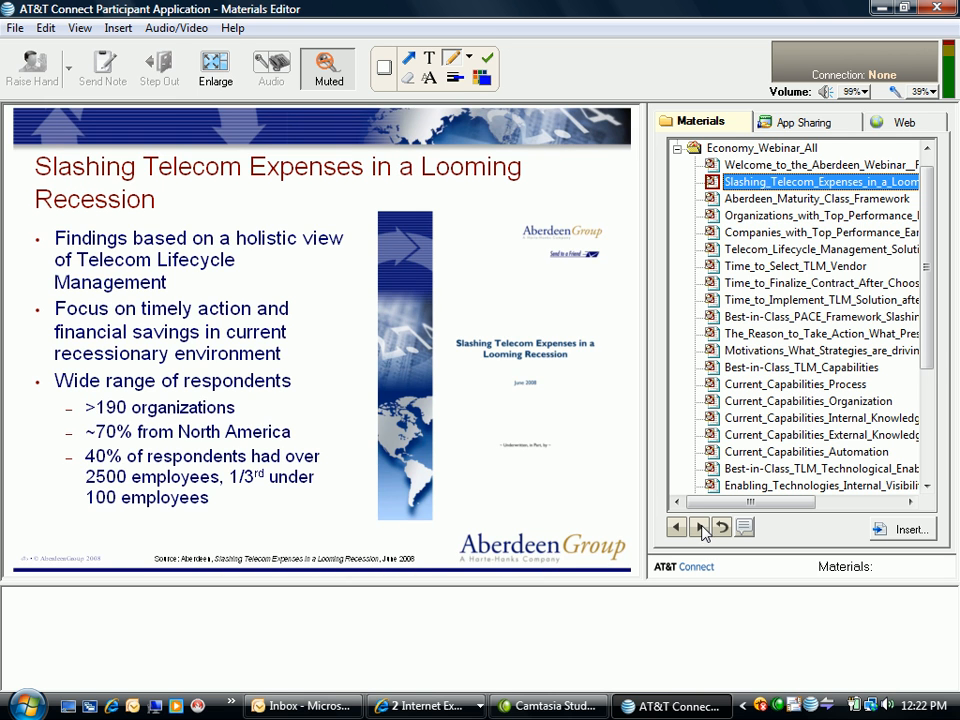
pyautogui.click(701, 528)
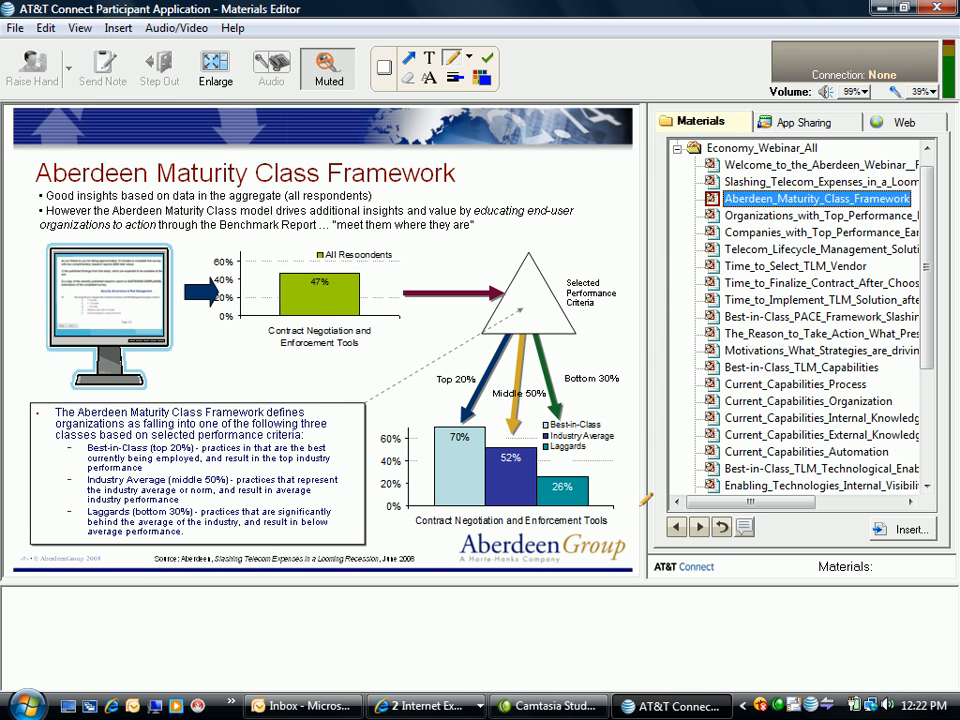
# Enlarge the whiteboard by narrowing the materials pane and shrinking the empty pane below the slide.
pyautogui.moveTo(641, 503); pyautogui.dragTo(722, 497)
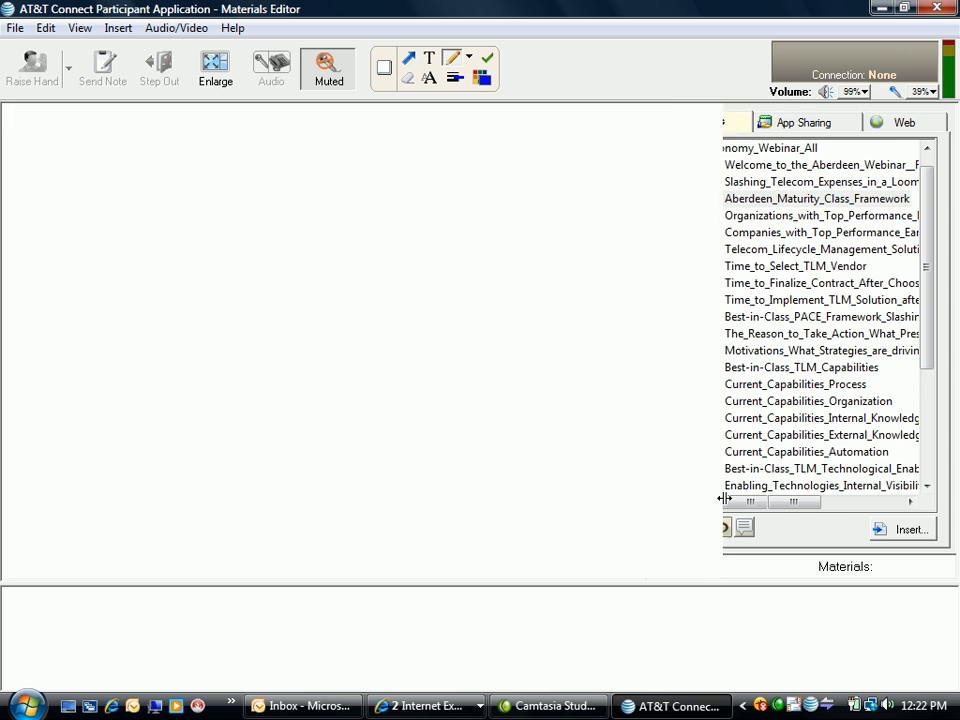
pyautogui.moveTo(648, 583); pyautogui.dragTo(651, 652)
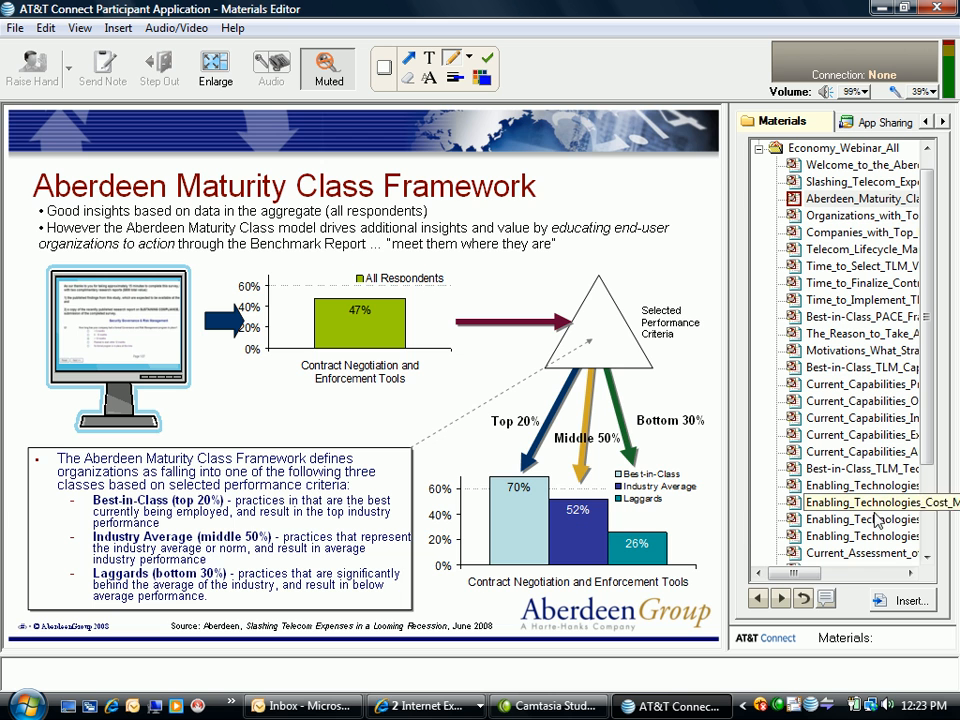
# Page forward through the slides from Organizations with Top Performance to Best-in-Class TLM Capabilities to check how they display.
pyautogui.click(782, 598)
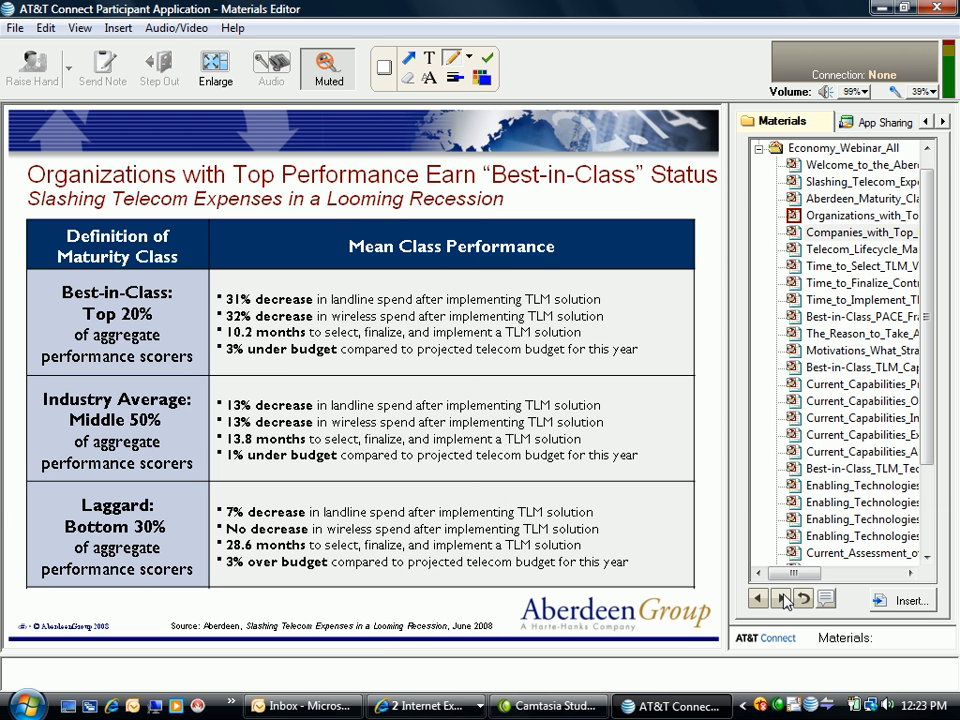
pyautogui.click(783, 598)
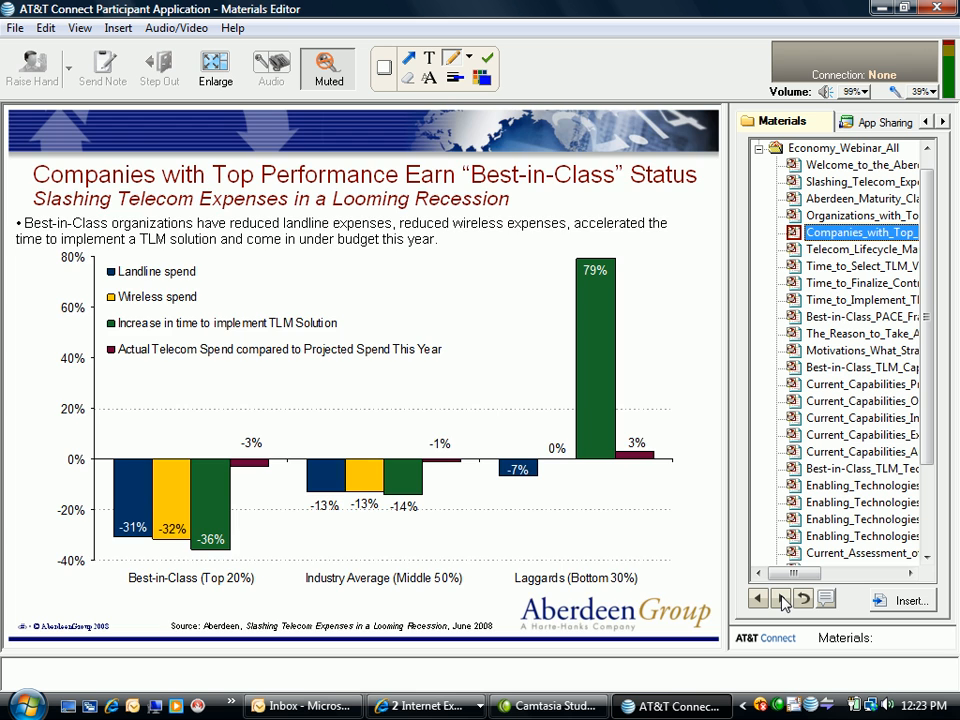
pyautogui.click(783, 598)
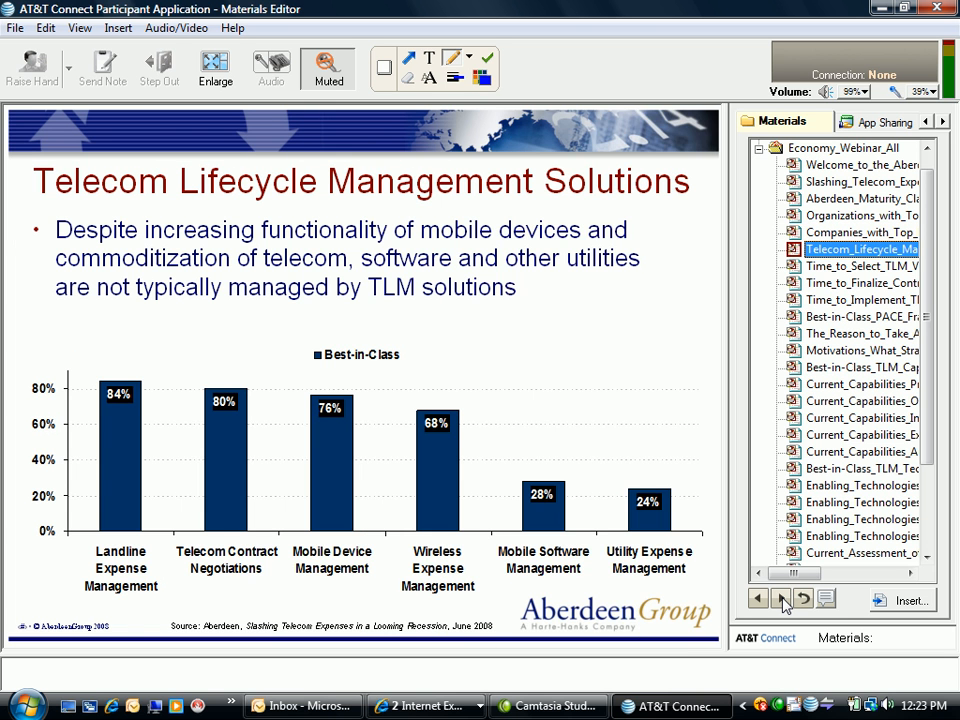
pyautogui.click(783, 598)
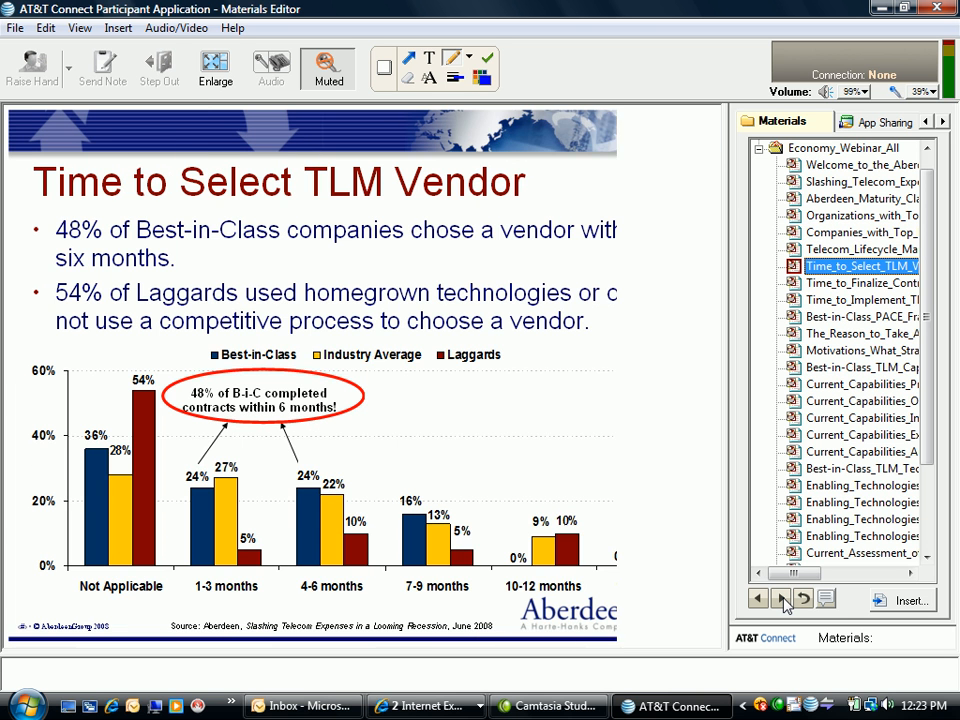
pyautogui.click(783, 598)
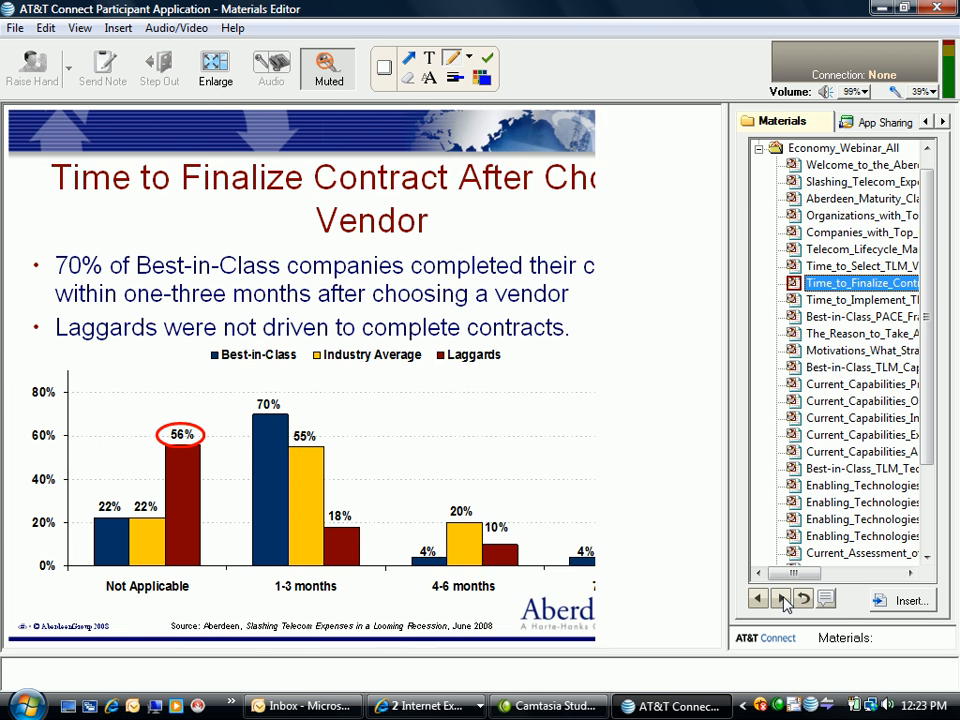
pyautogui.click(783, 598)
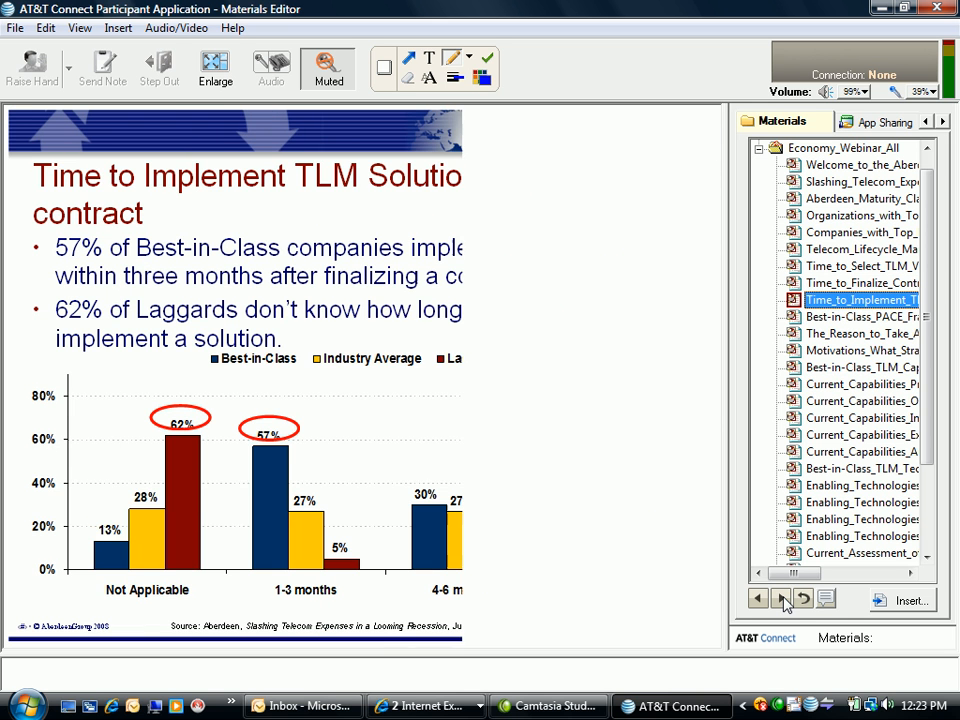
pyautogui.click(783, 598)
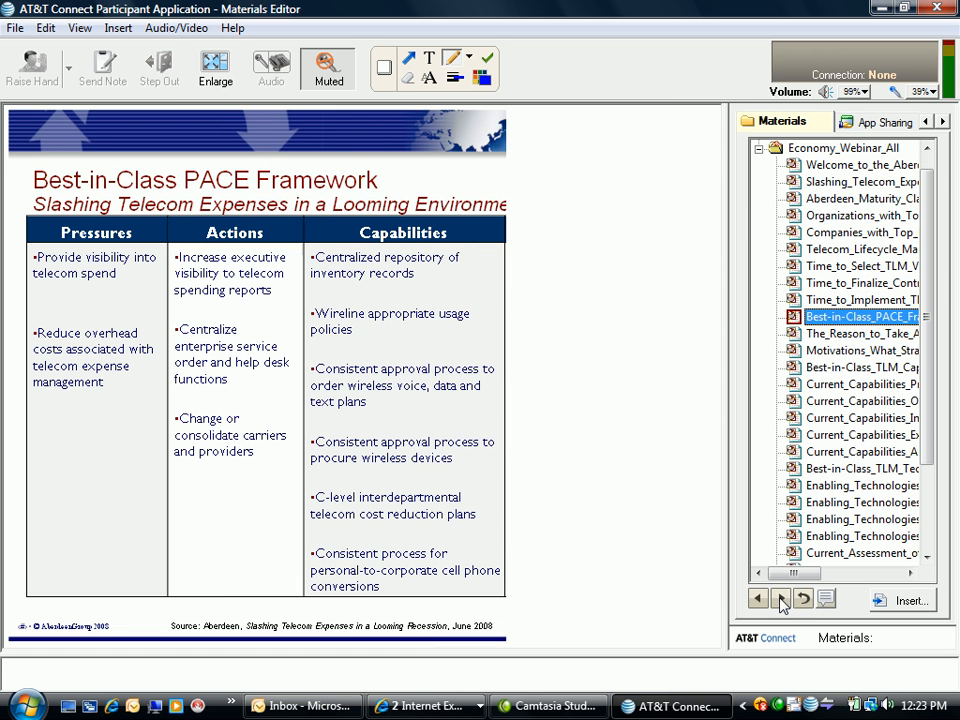
pyautogui.click(781, 598)
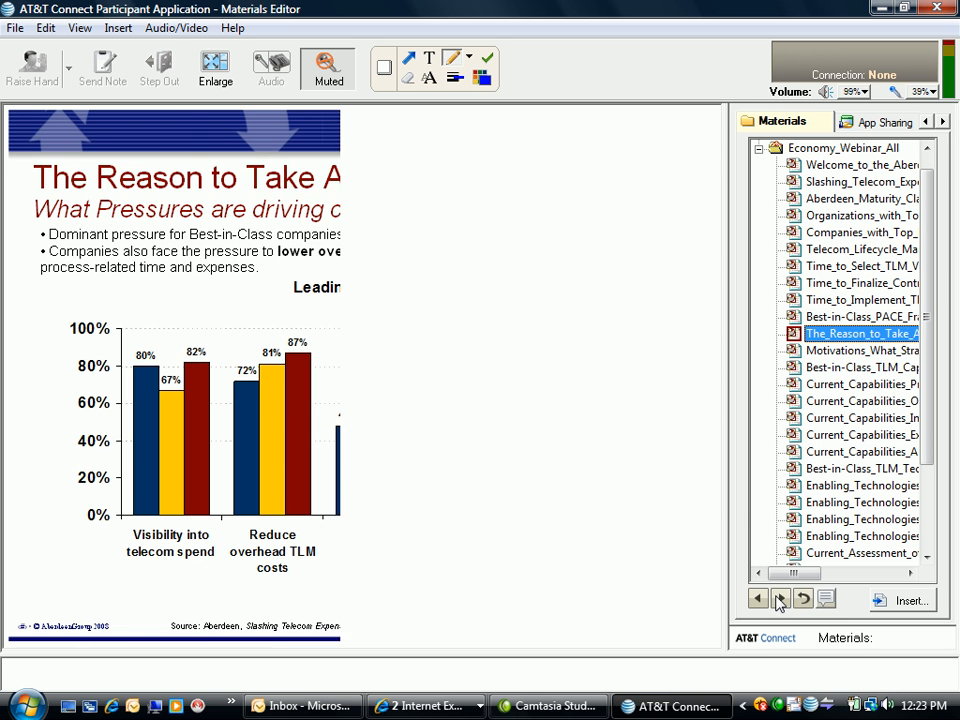
pyautogui.click(781, 598)
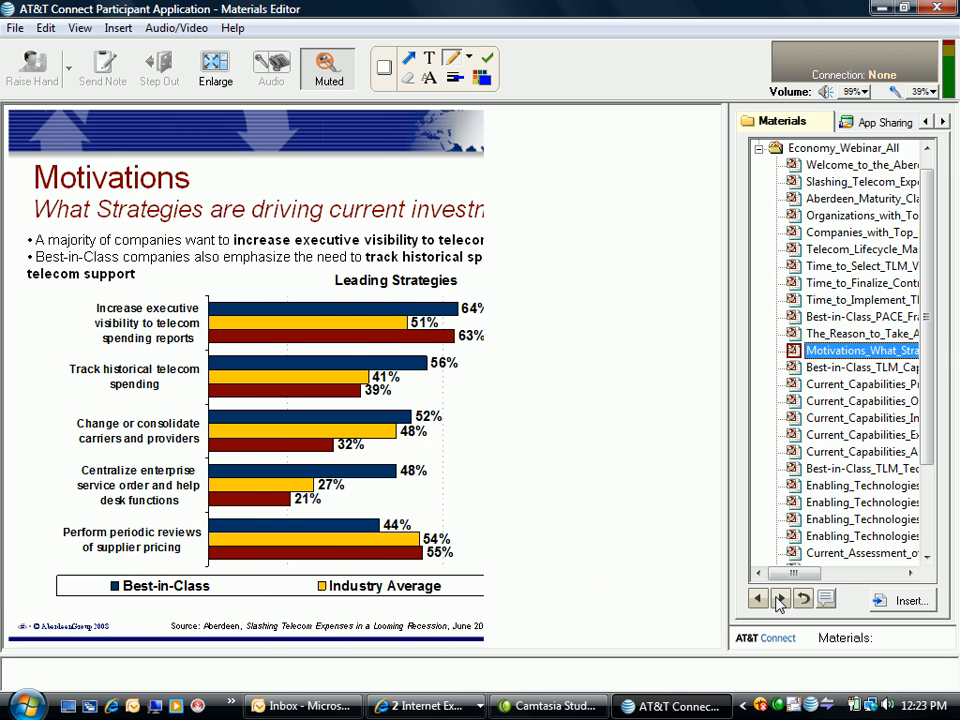
pyautogui.click(781, 598)
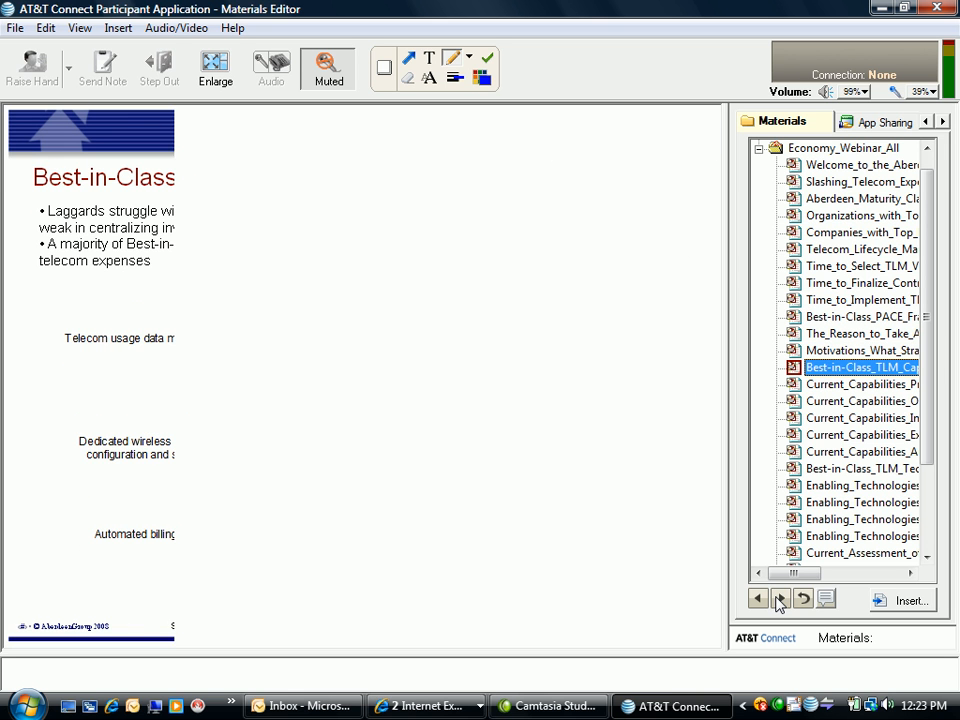
# Page forward through the remaining slides, from the Current Capabilities slides to the closing Thank You slide, to check how they display.
pyautogui.click(781, 598)
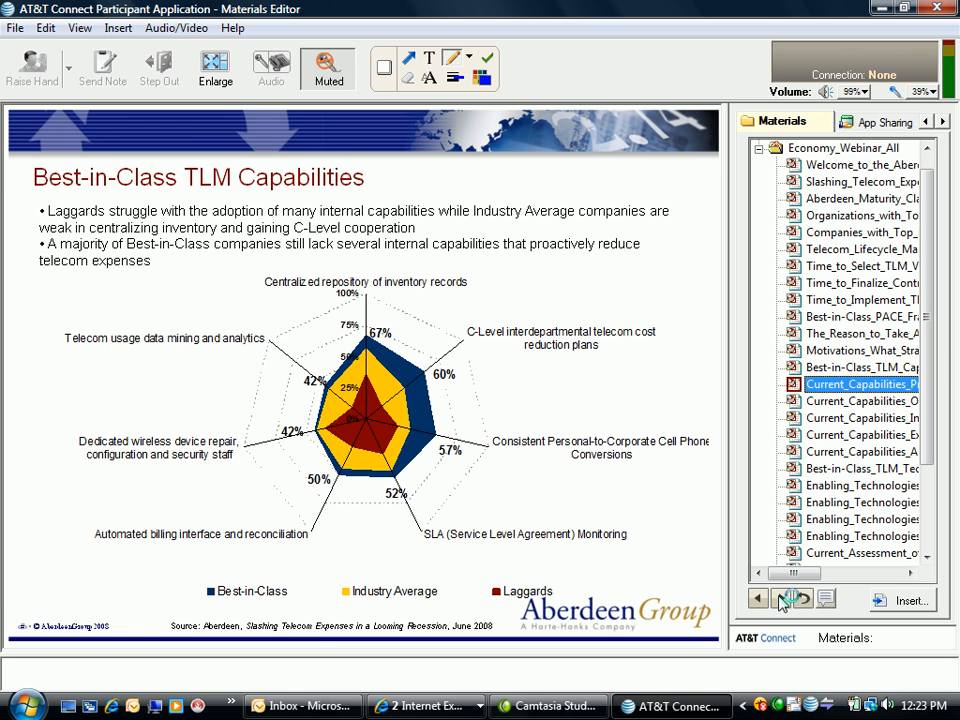
pyautogui.click(781, 598)
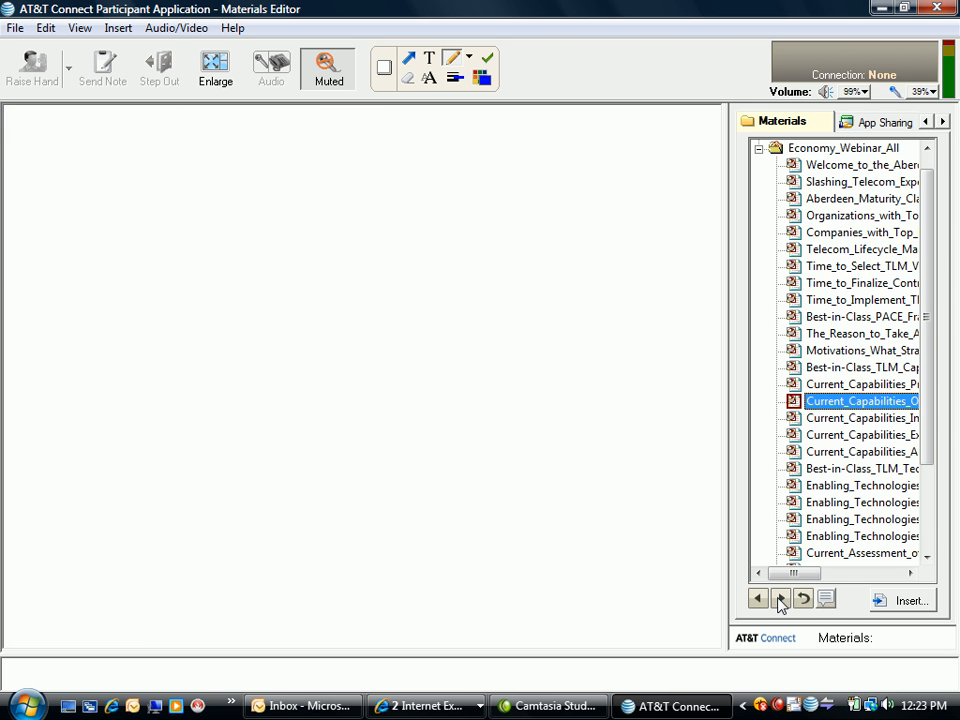
pyautogui.click(781, 598)
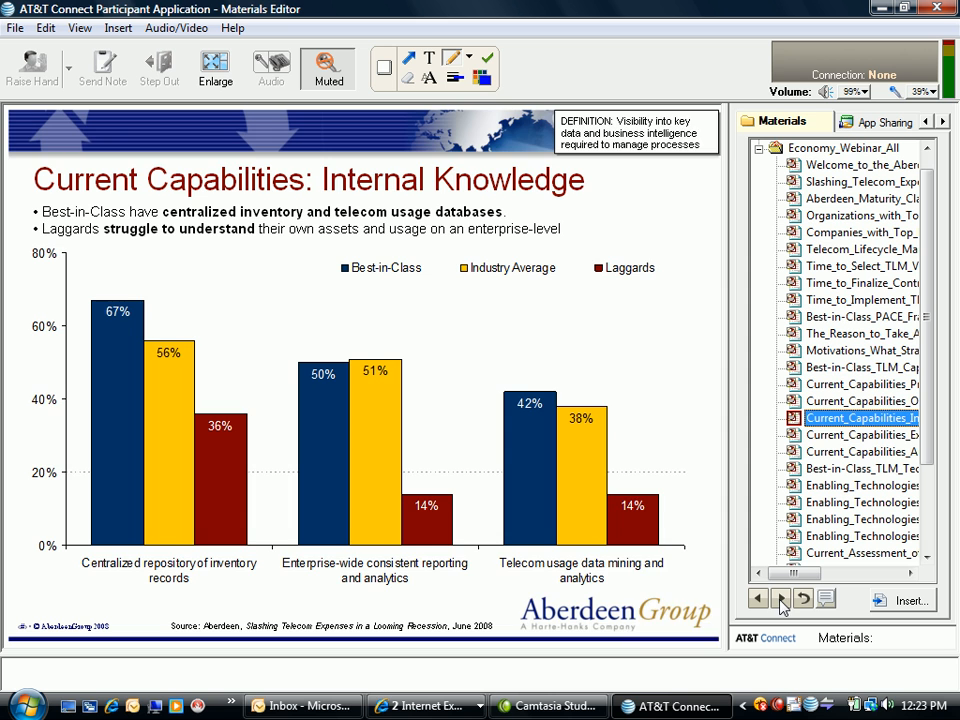
pyautogui.click(781, 600)
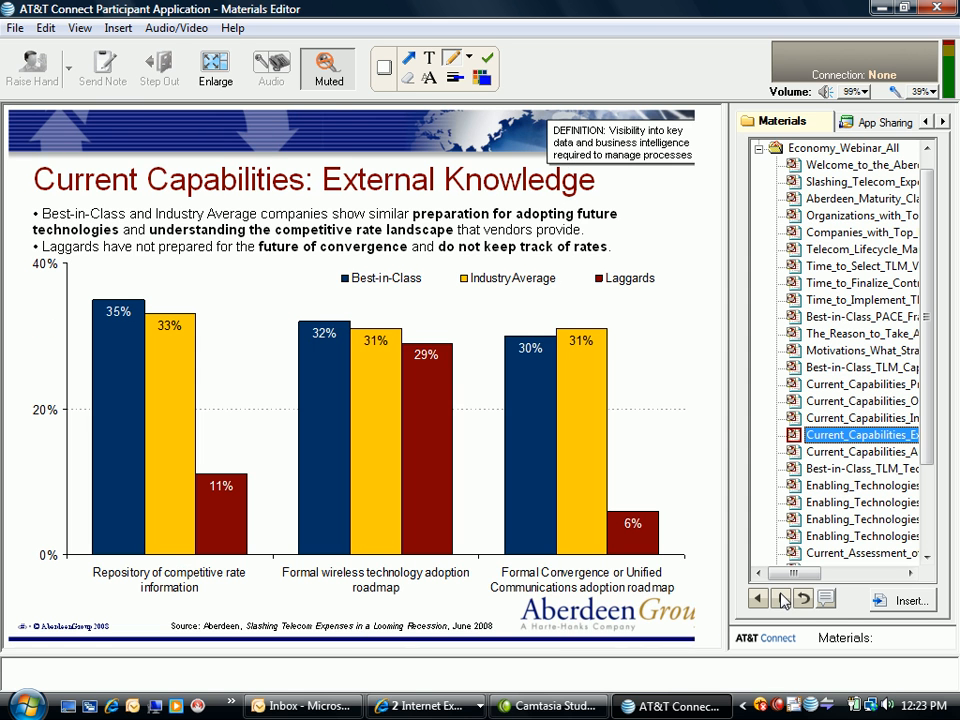
pyautogui.click(781, 598)
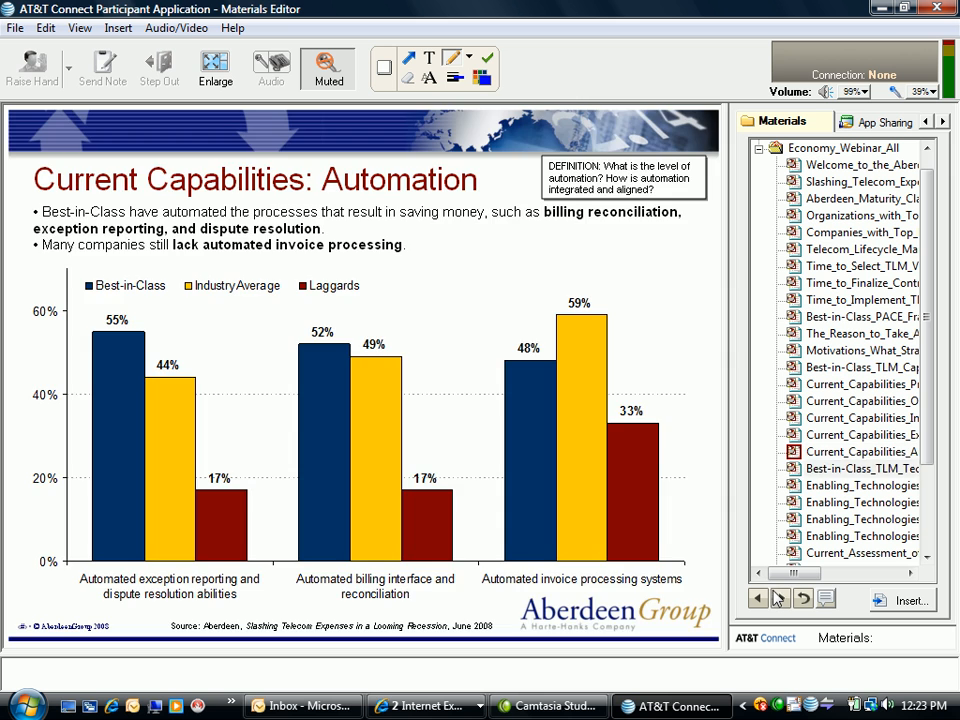
pyautogui.click(780, 598)
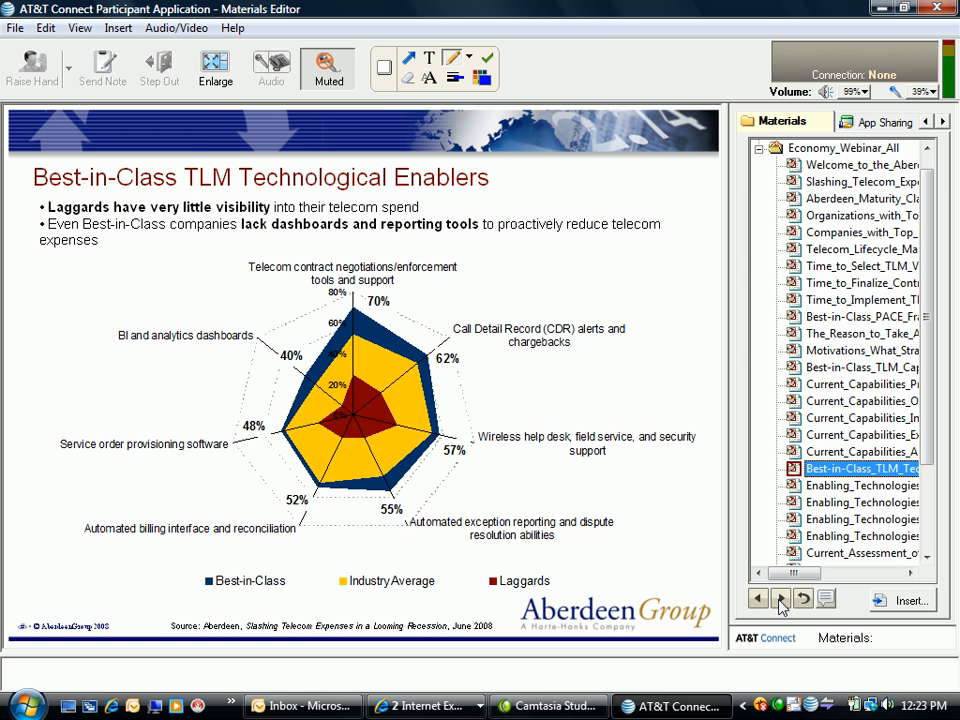
pyautogui.click(780, 598)
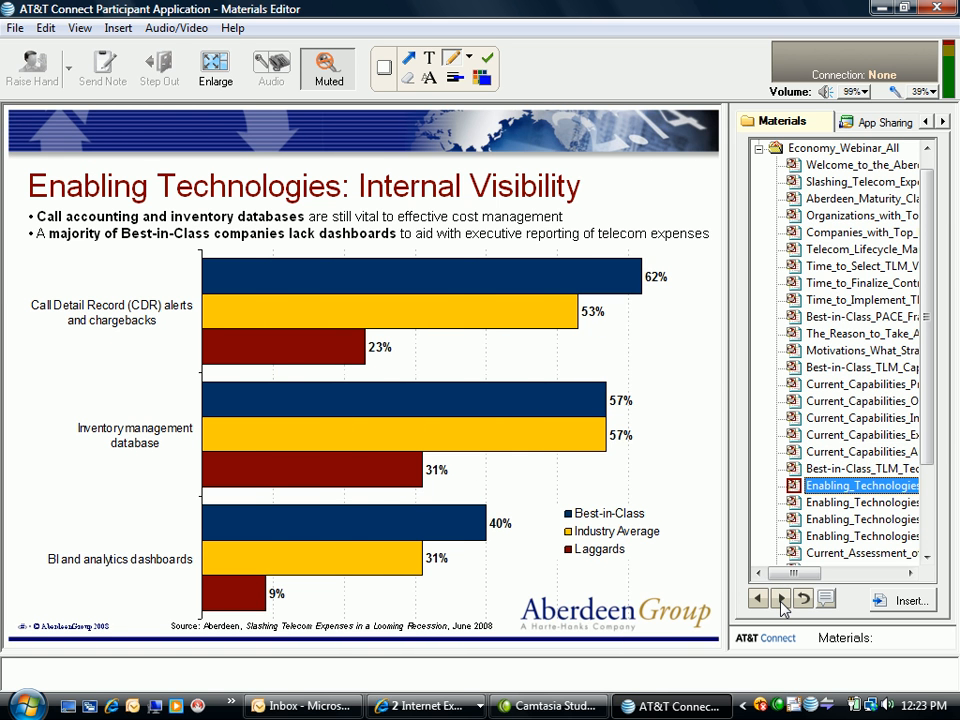
pyautogui.click(780, 598)
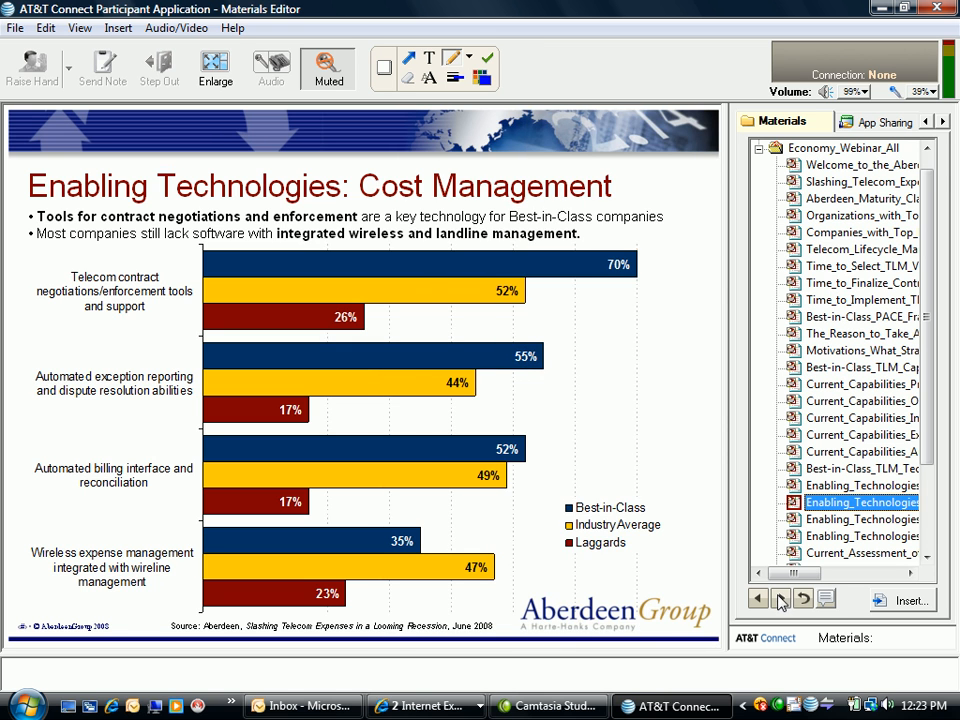
pyautogui.click(781, 598)
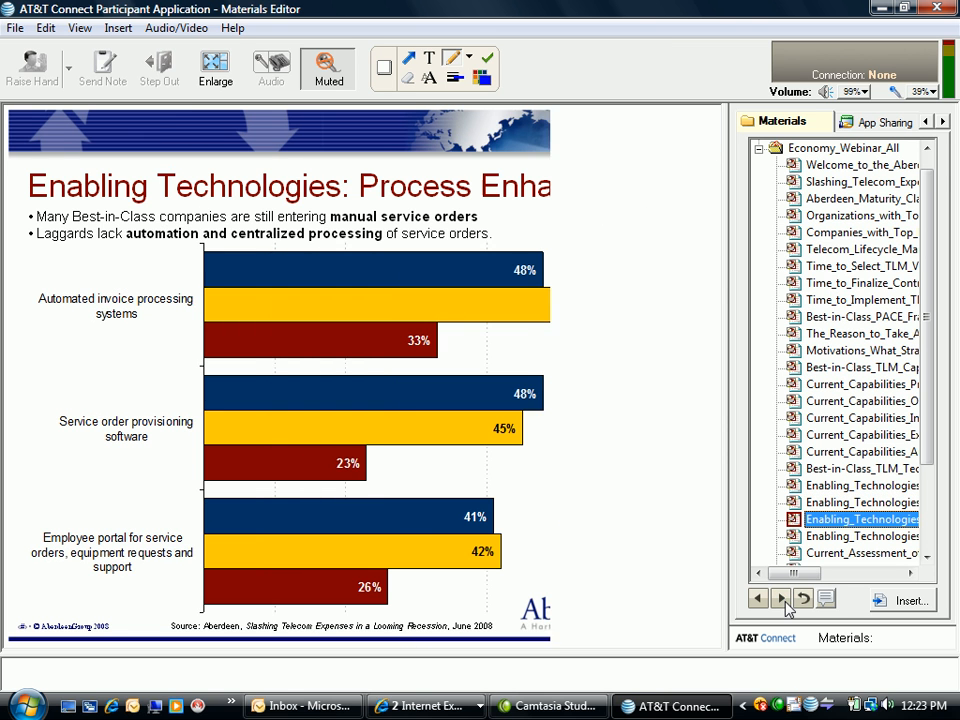
pyautogui.click(783, 599)
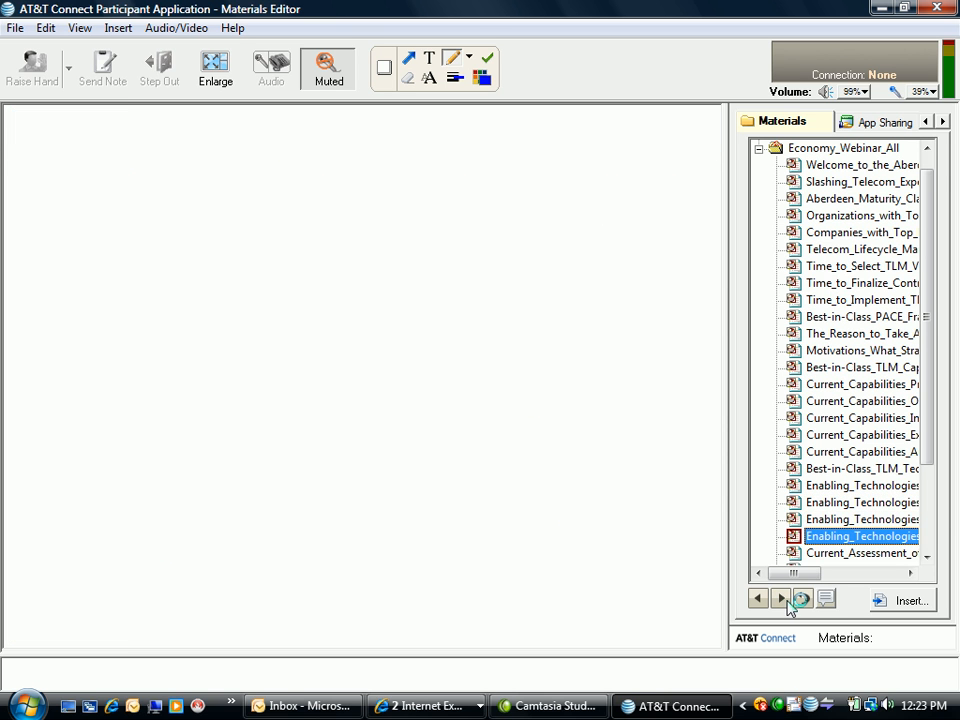
pyautogui.click(783, 599)
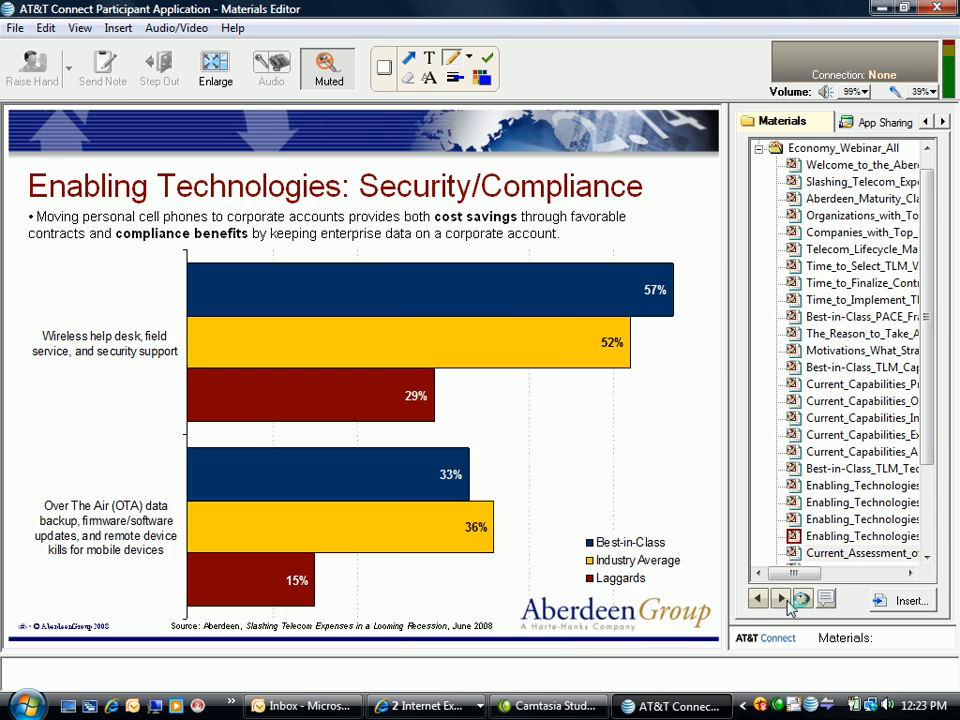
pyautogui.click(783, 599)
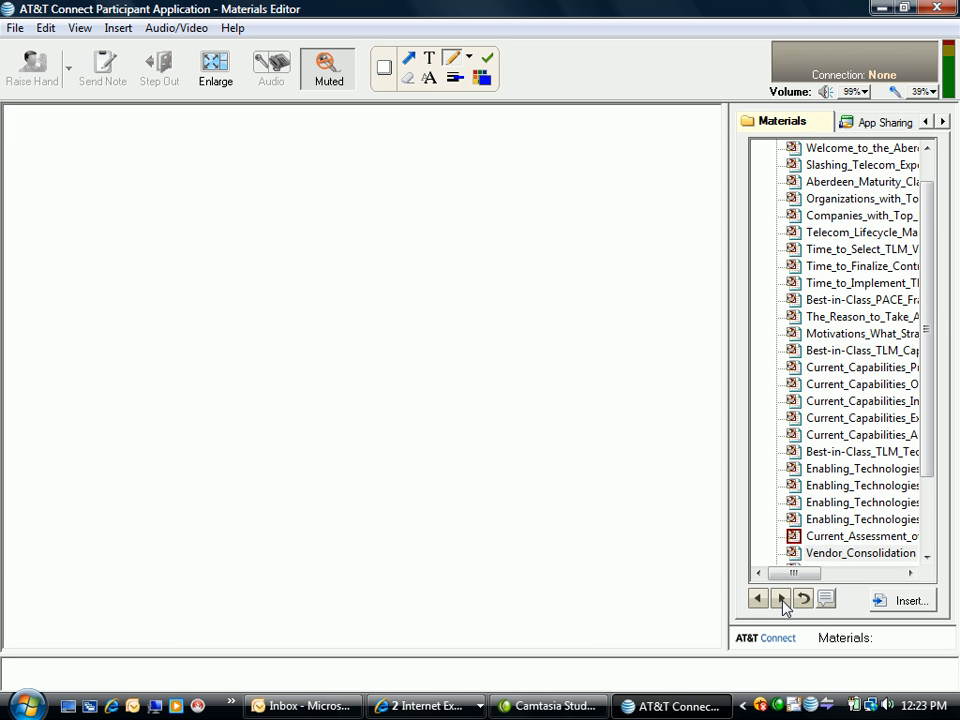
pyautogui.click(783, 599)
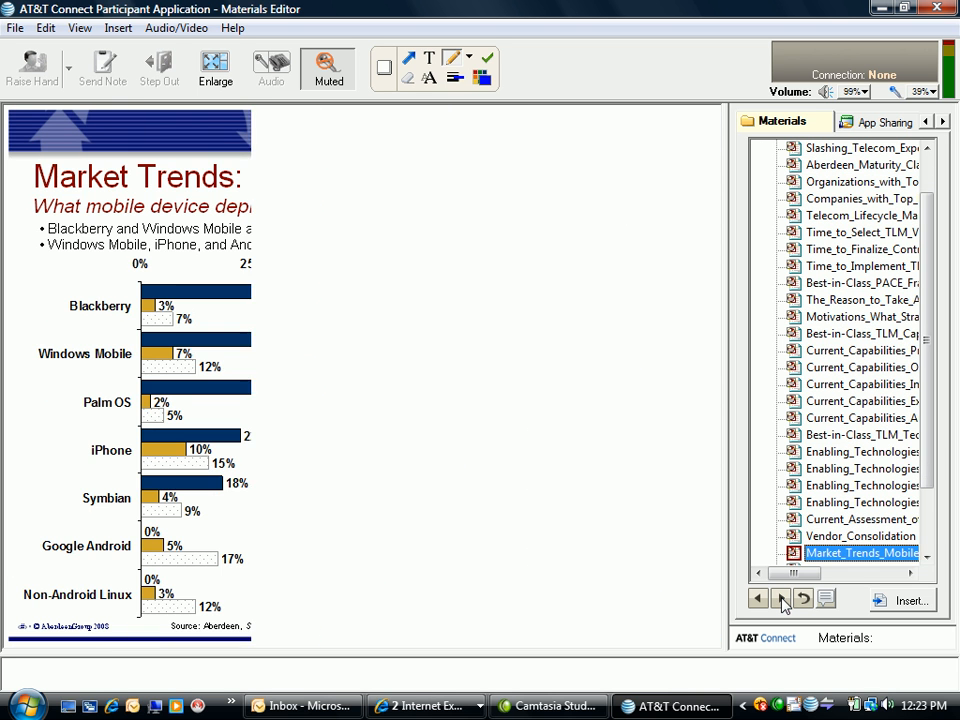
pyautogui.click(783, 599)
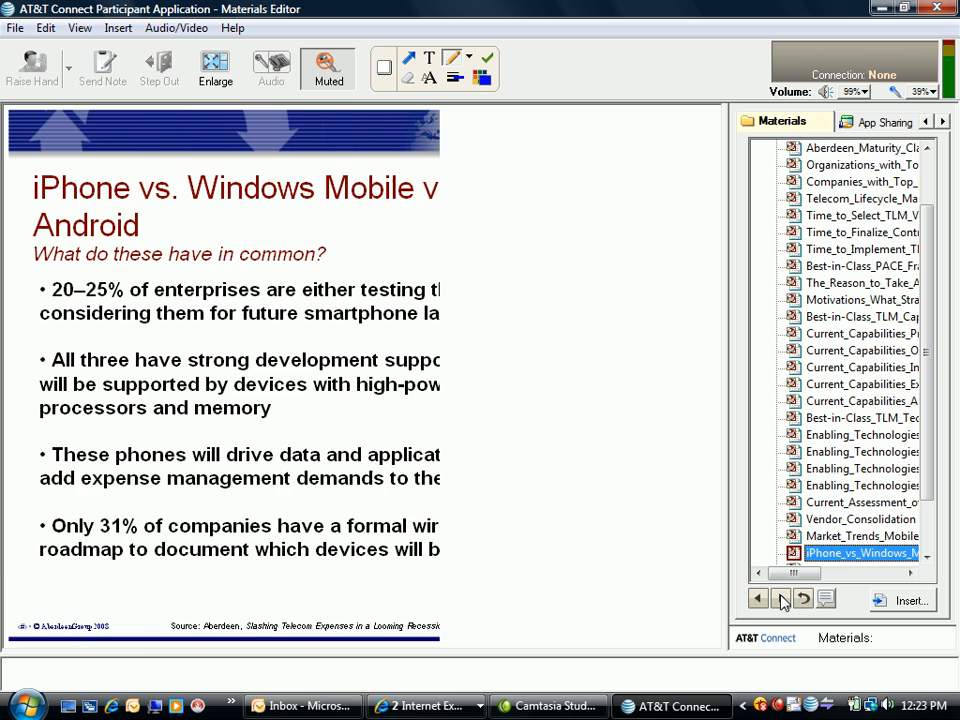
pyautogui.click(783, 599)
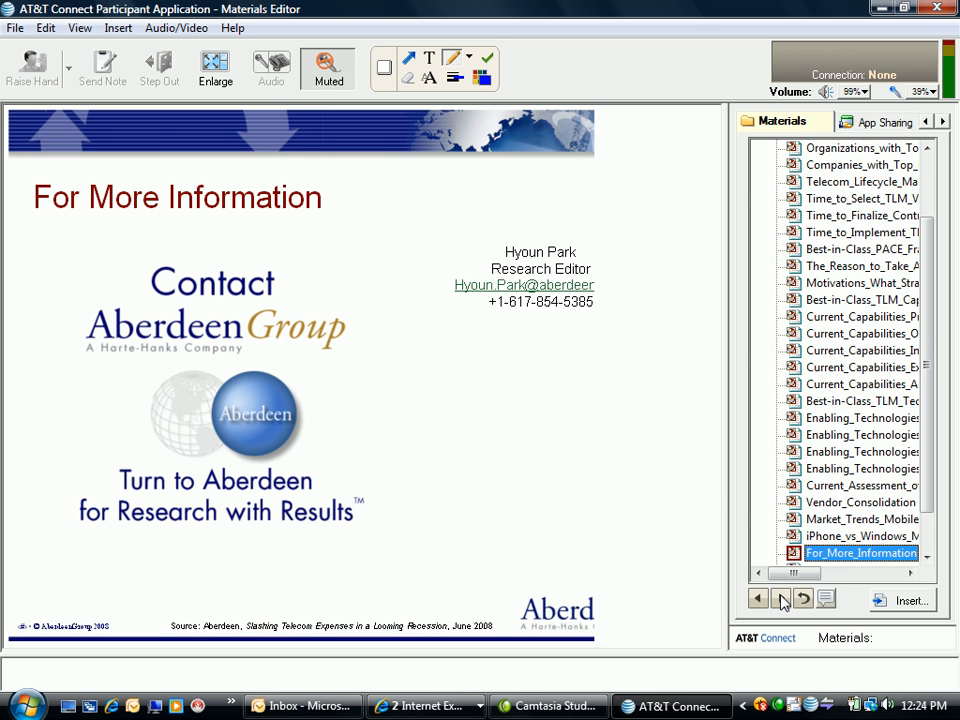
pyautogui.click(783, 599)
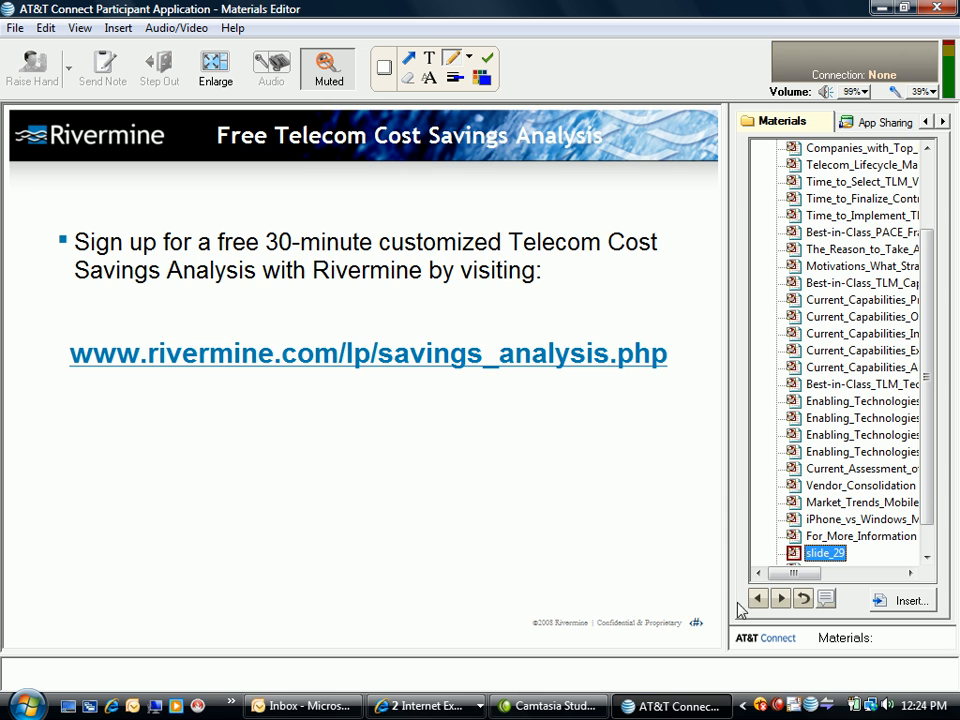
pyautogui.click(781, 599)
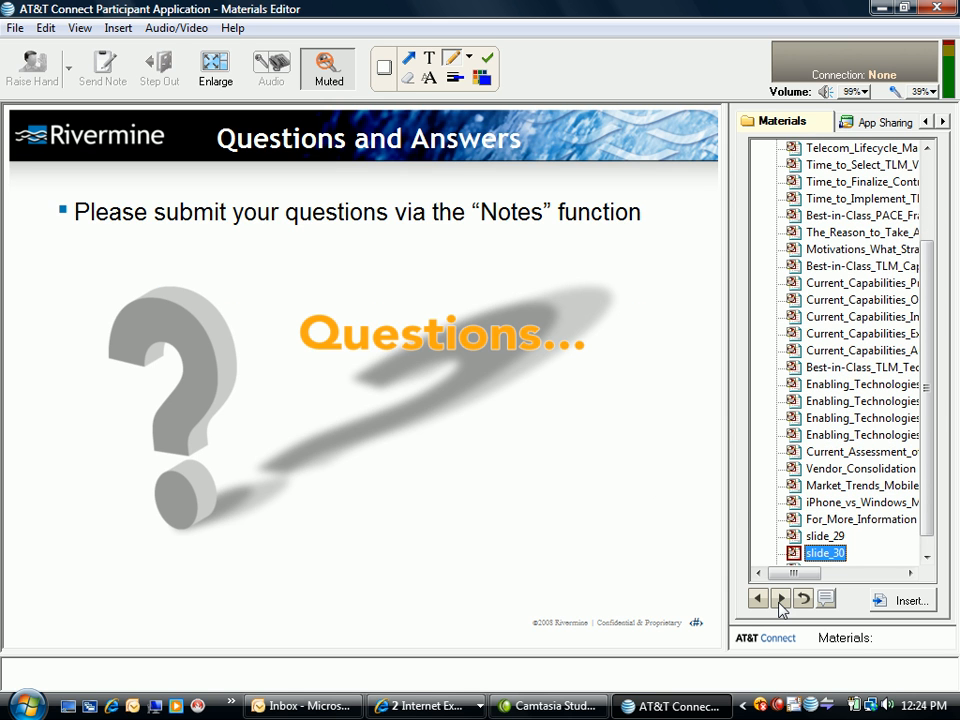
pyautogui.click(781, 599)
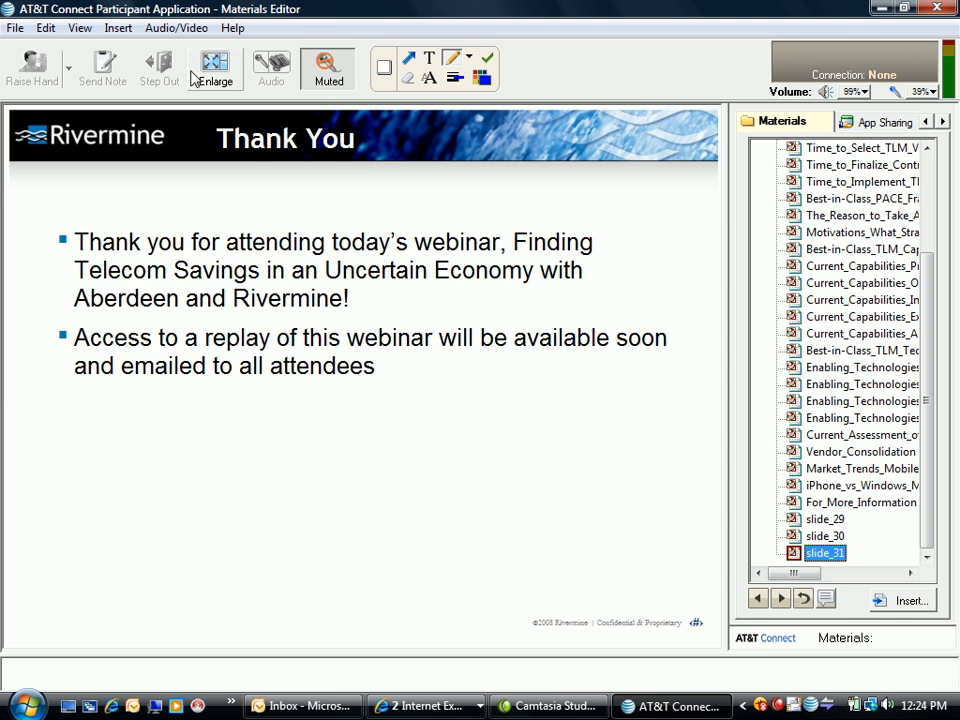
# Save the event materials as rm-092508.vcs in the ig folder inside Lessons.
pyautogui.click(17, 30)
pyautogui.click(44, 104)
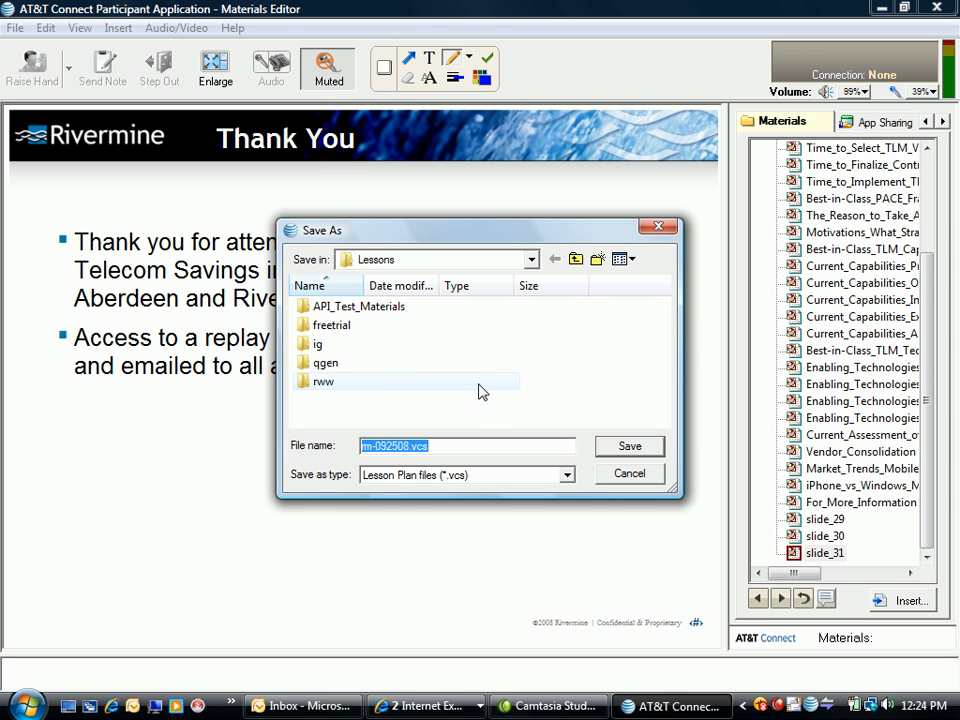
pyautogui.click(307, 346)
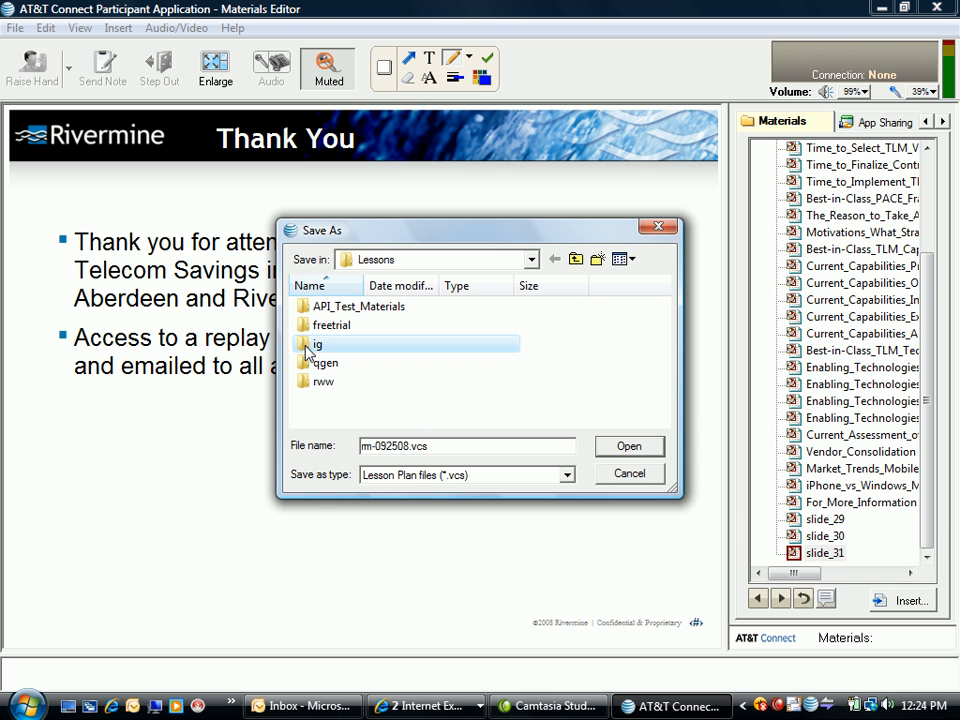
pyautogui.click(630, 449)
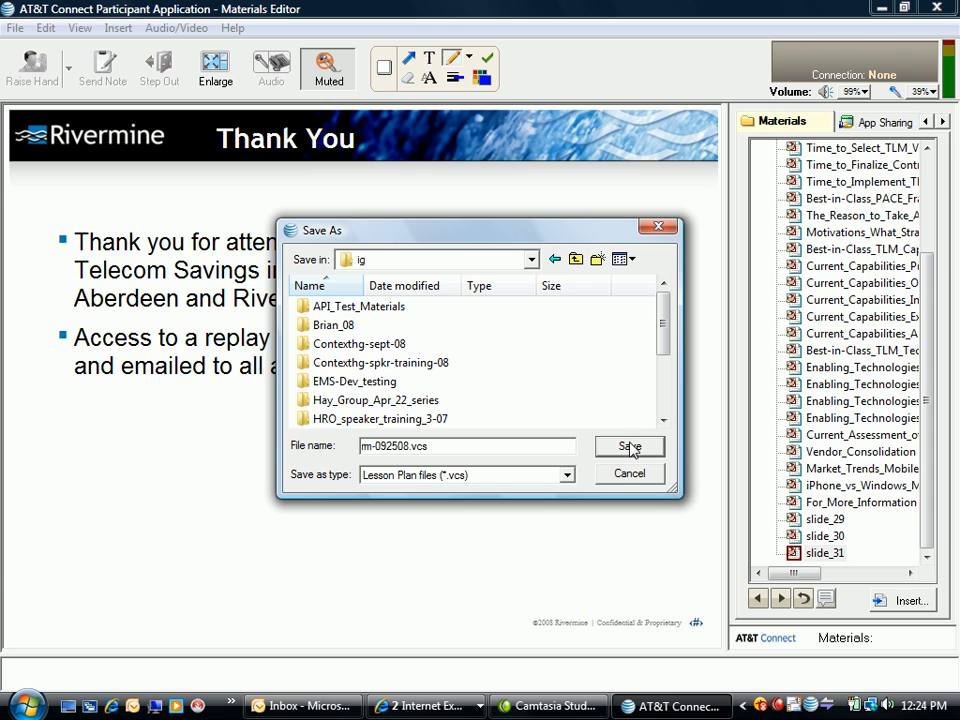
pyautogui.click(630, 450)
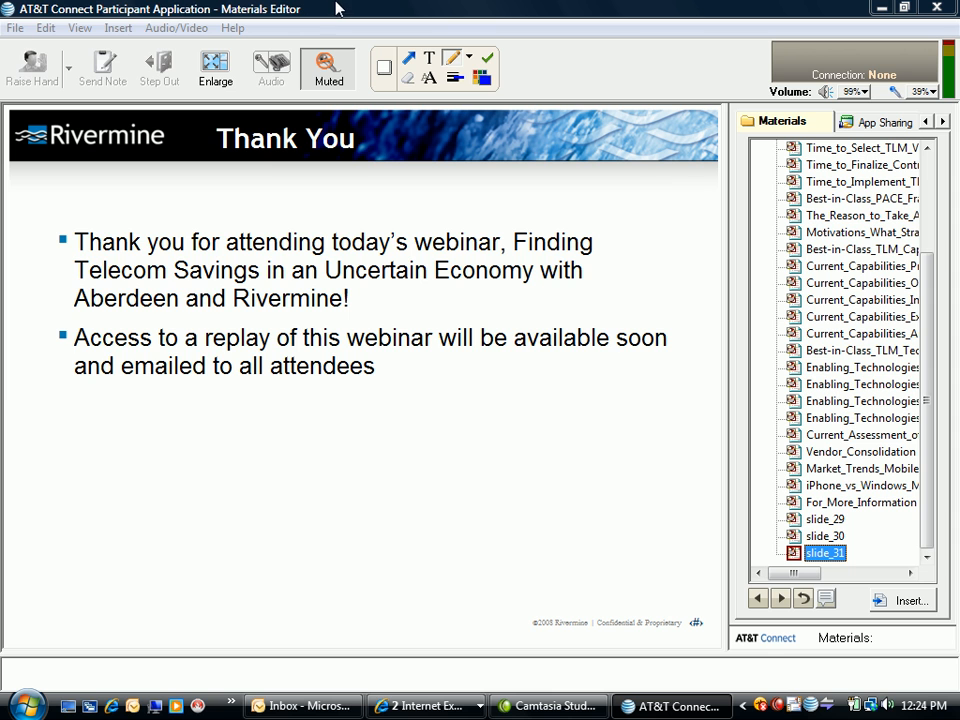
# Upload rm-092508 to the ig Communications Center, logging in with the account password and using Private permissions and the Full upload type.
pyautogui.click(14, 28)
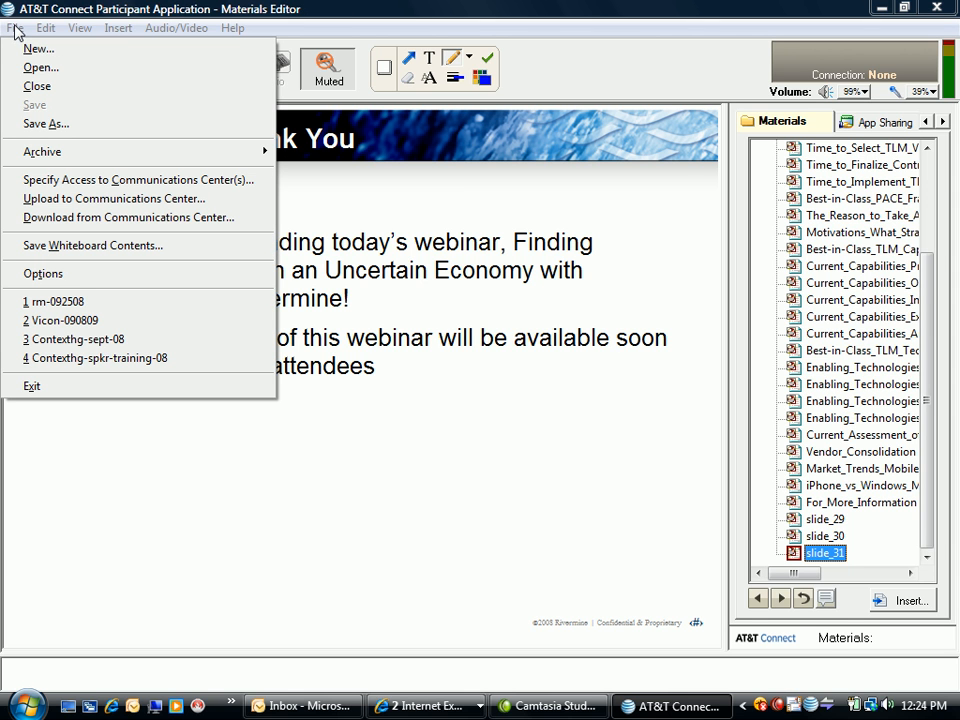
pyautogui.click(66, 207)
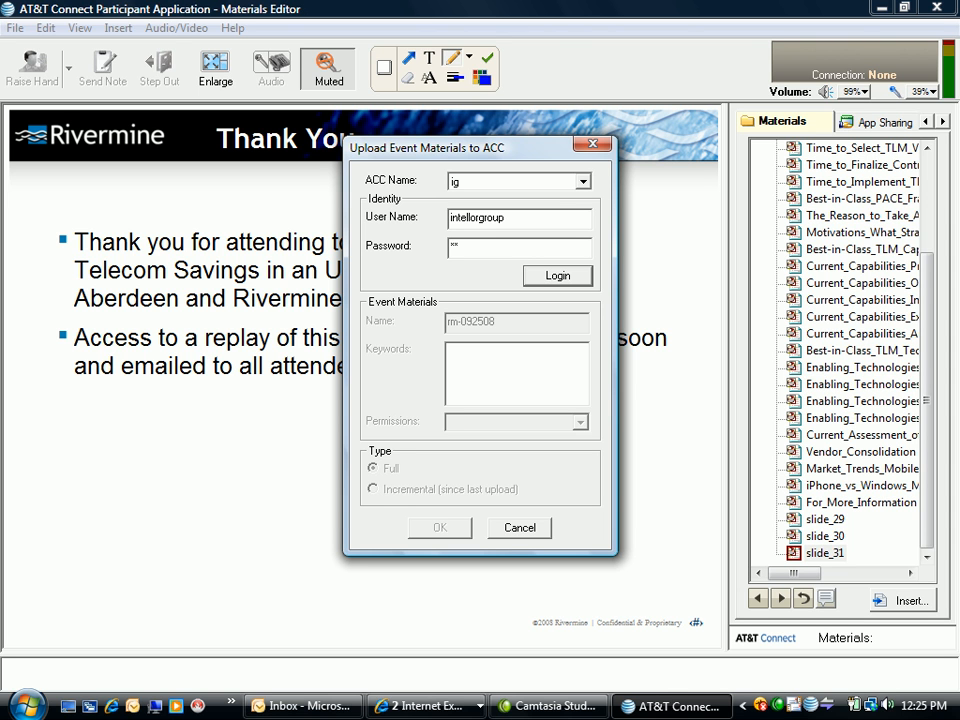
pyautogui.click(550, 280)
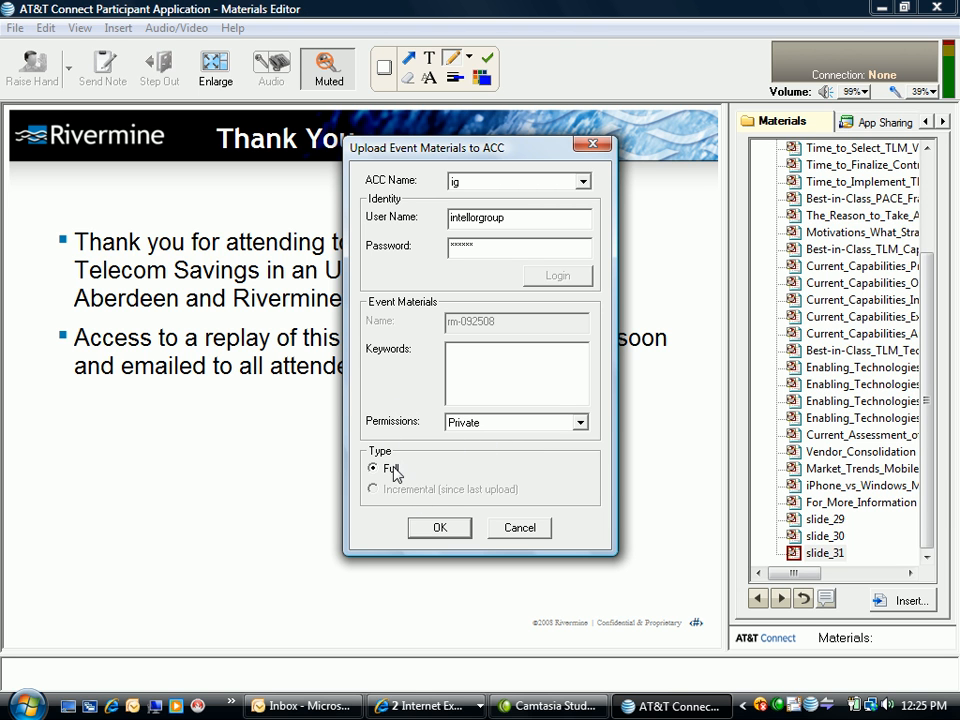
pyautogui.click(440, 529)
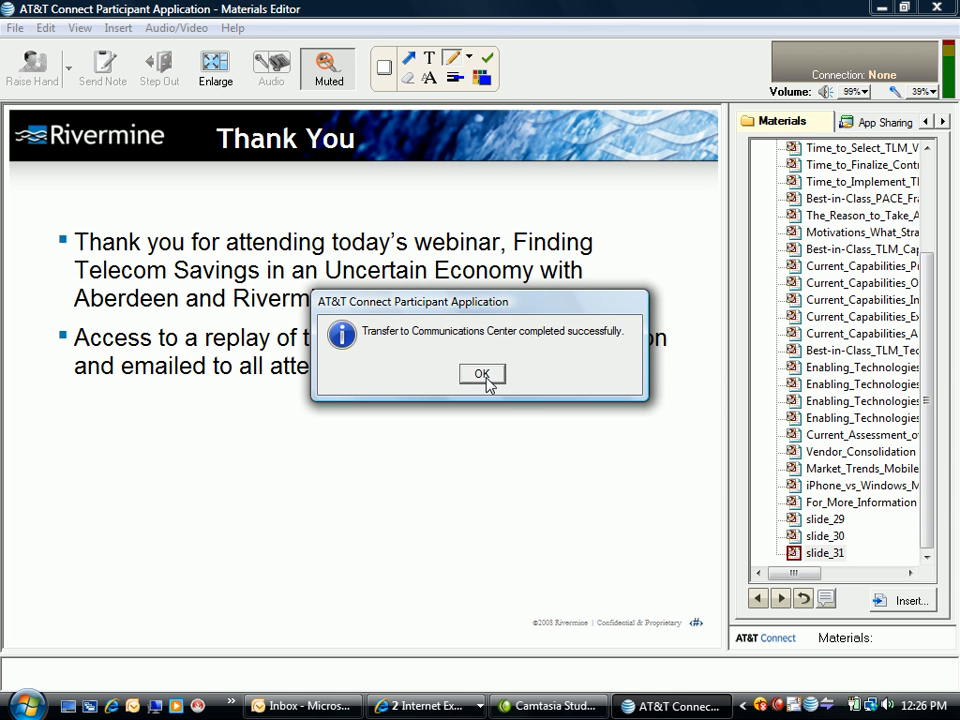
pyautogui.click(482, 374)
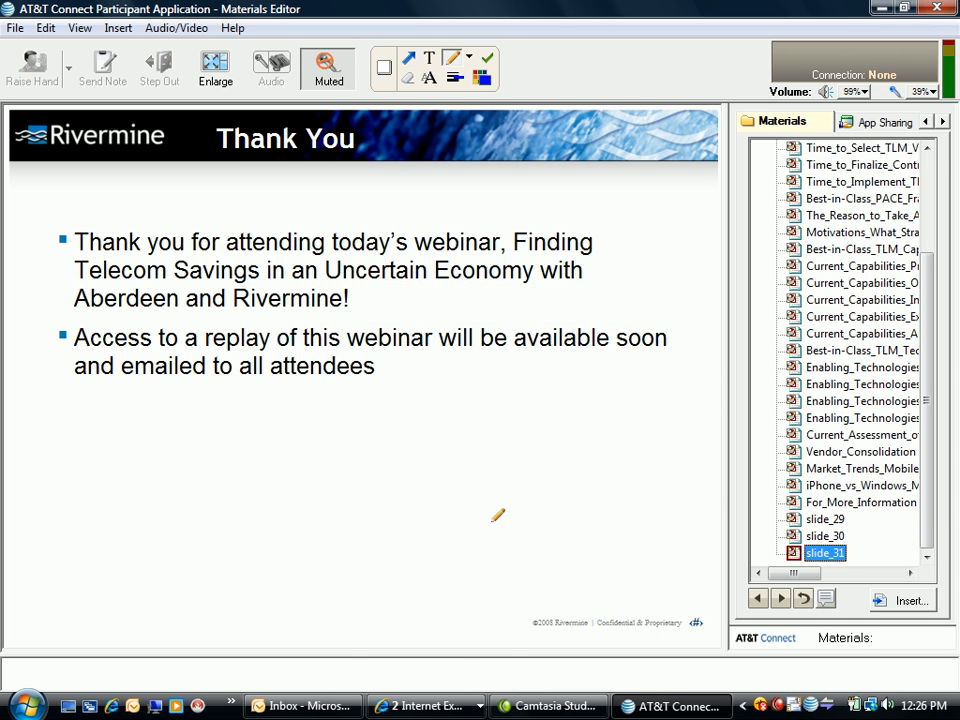
# Switch to the Event Management System Administrator in Internet Explorer, open Rivermine Webinar - Recording Session for editing and check its event definition's status.
pyautogui.click(422, 706)
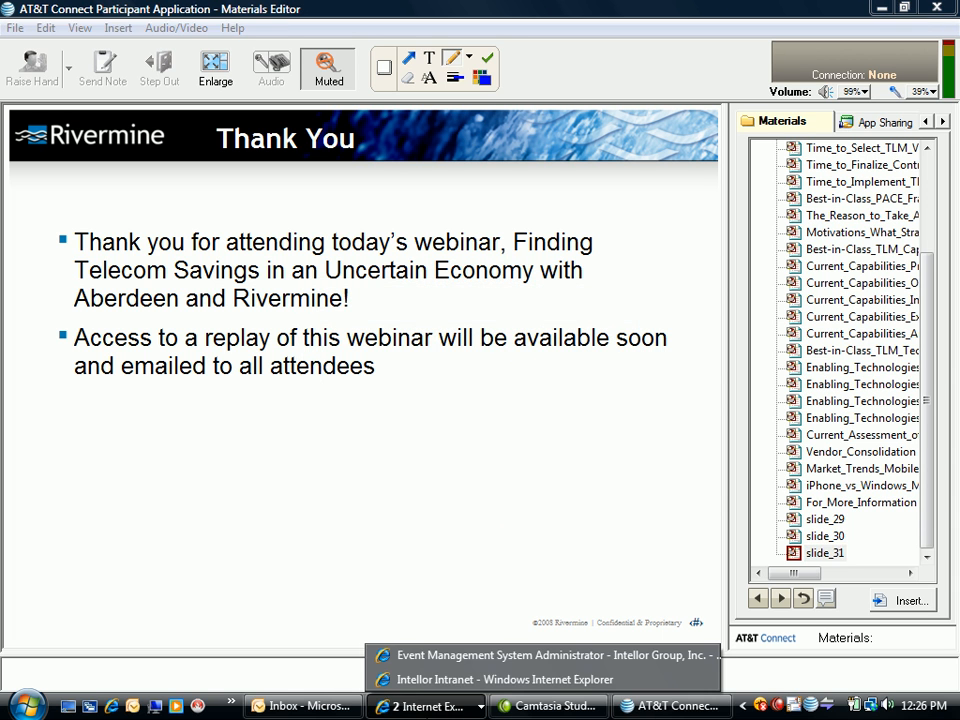
pyautogui.click(448, 656)
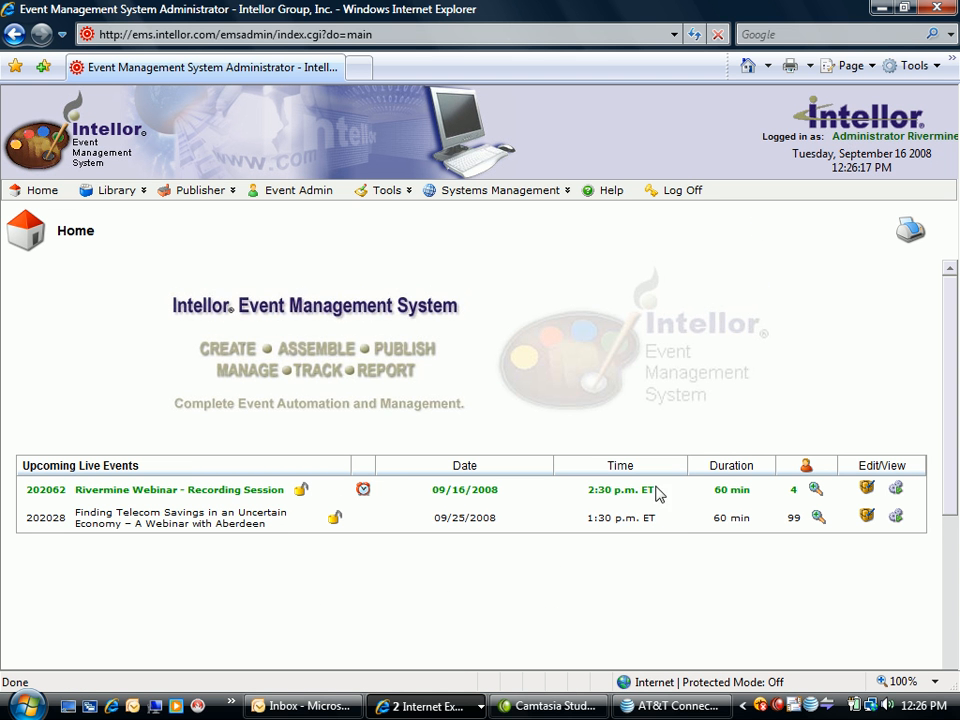
pyautogui.click(867, 492)
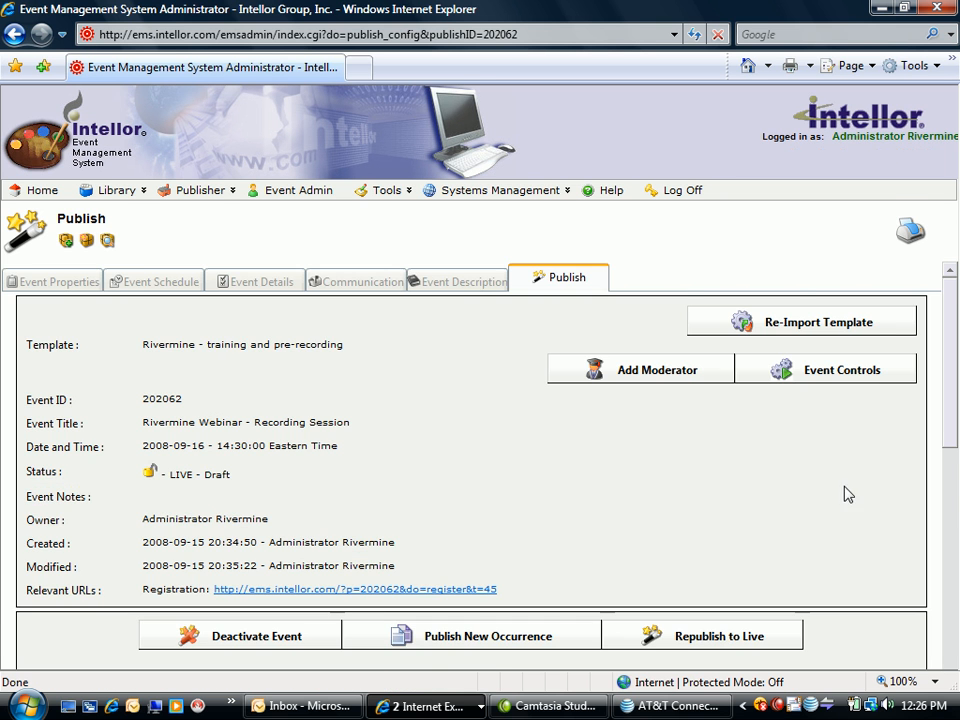
pyautogui.scroll(-3, 846, 493)
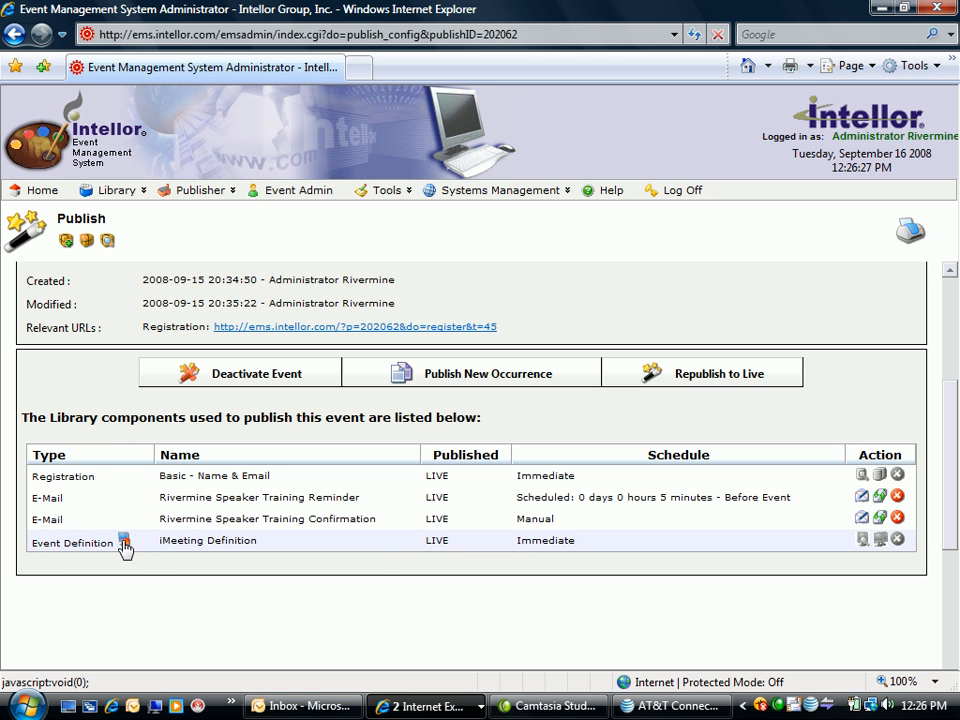
pyautogui.moveTo(125, 549)
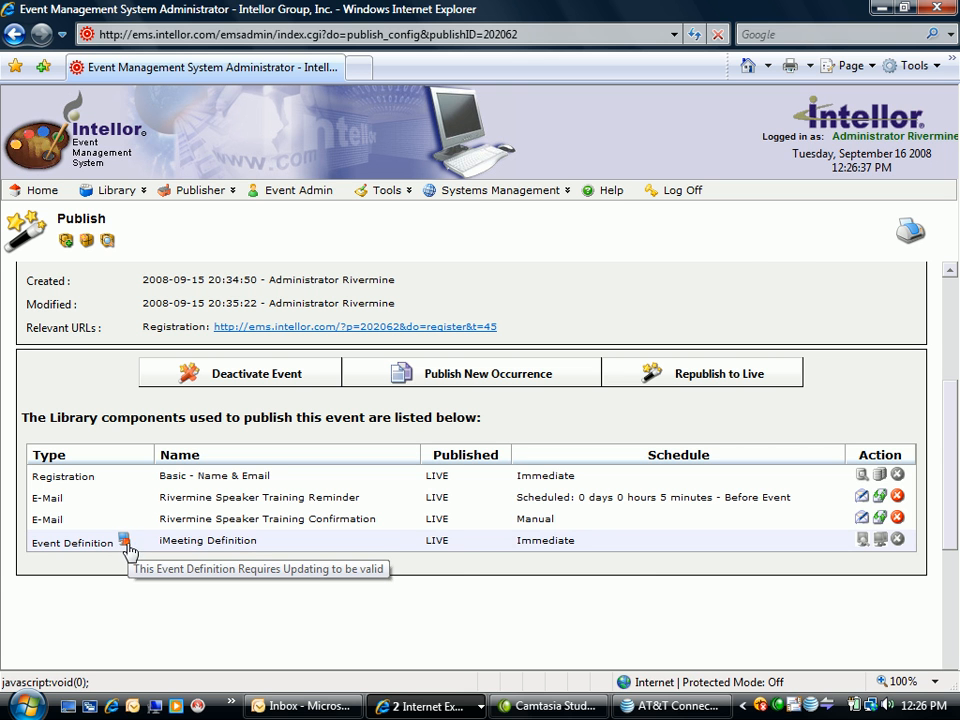
# Go to the event details and open the override settings of the iMeeting Definition.
pyautogui.scroll(5, 127, 552)
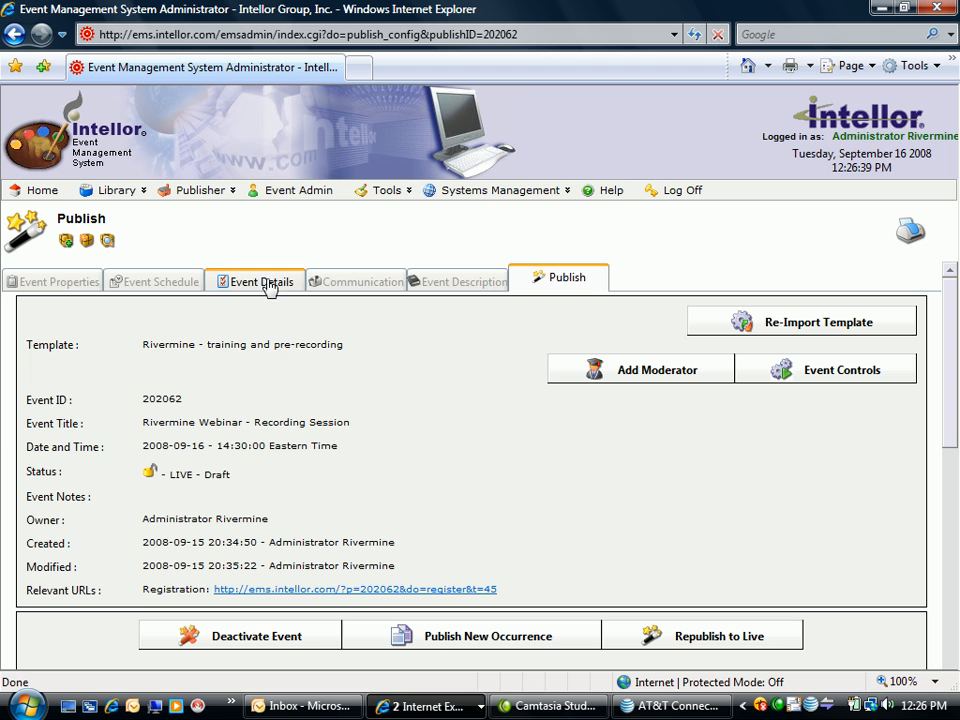
pyautogui.click(268, 283)
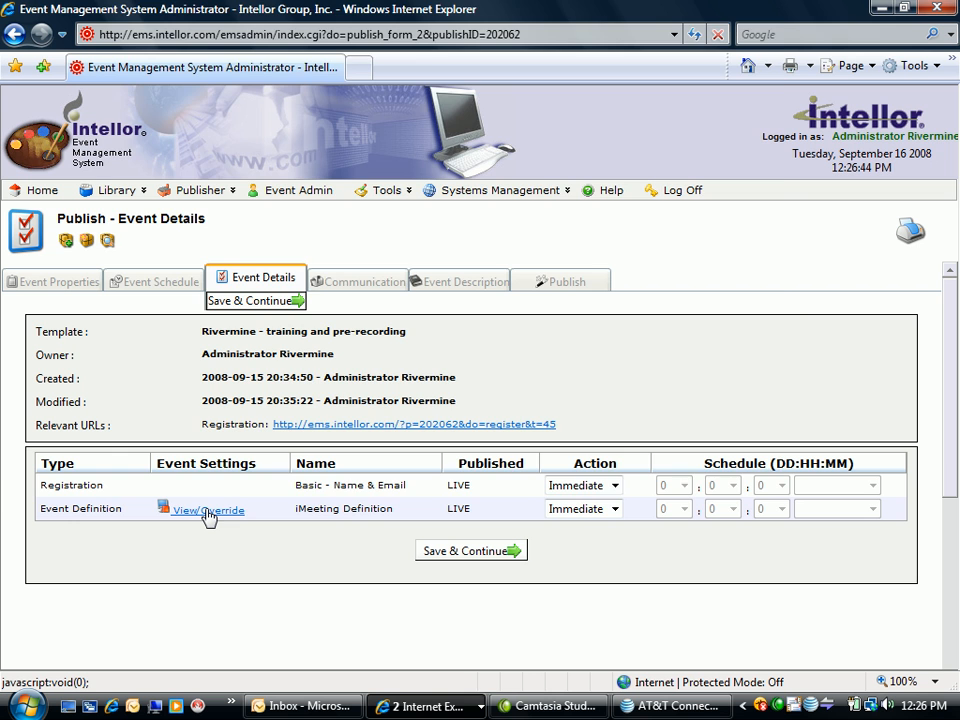
pyautogui.click(207, 512)
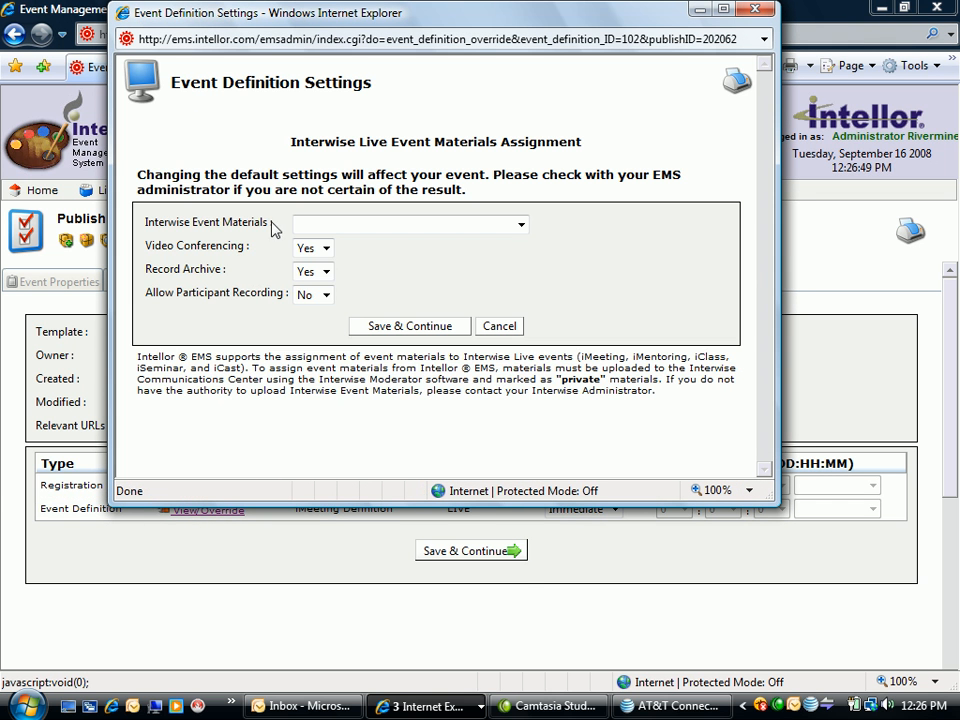
# Choose rm-092508 as the Interwise Event Materials for the iMeeting Definition.
pyautogui.click(518, 224)
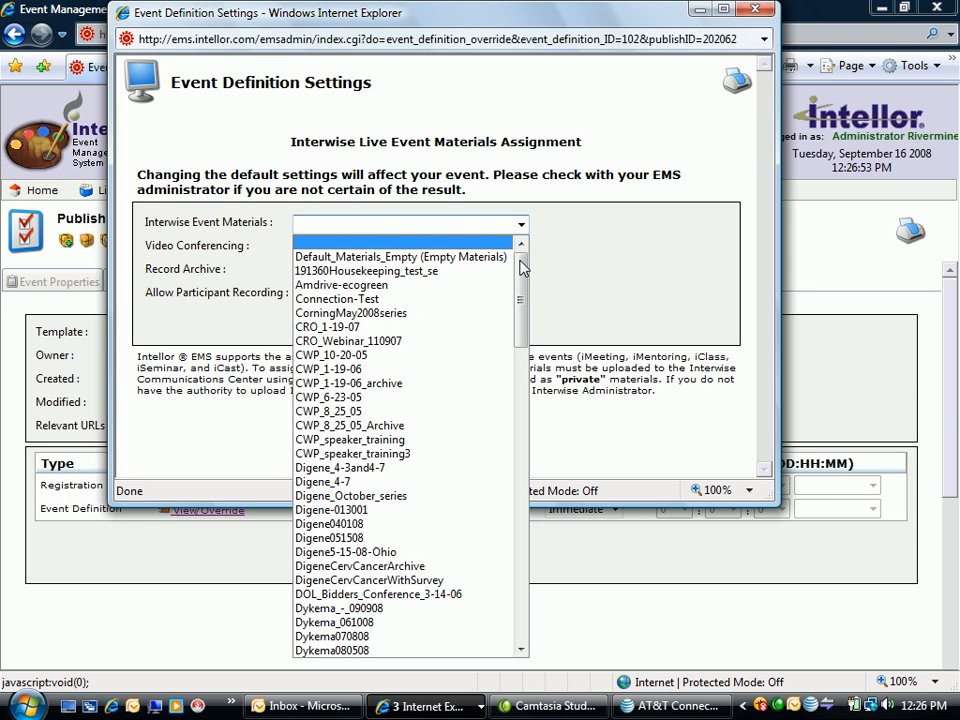
pyautogui.moveTo(520, 268); pyautogui.dragTo(524, 534)
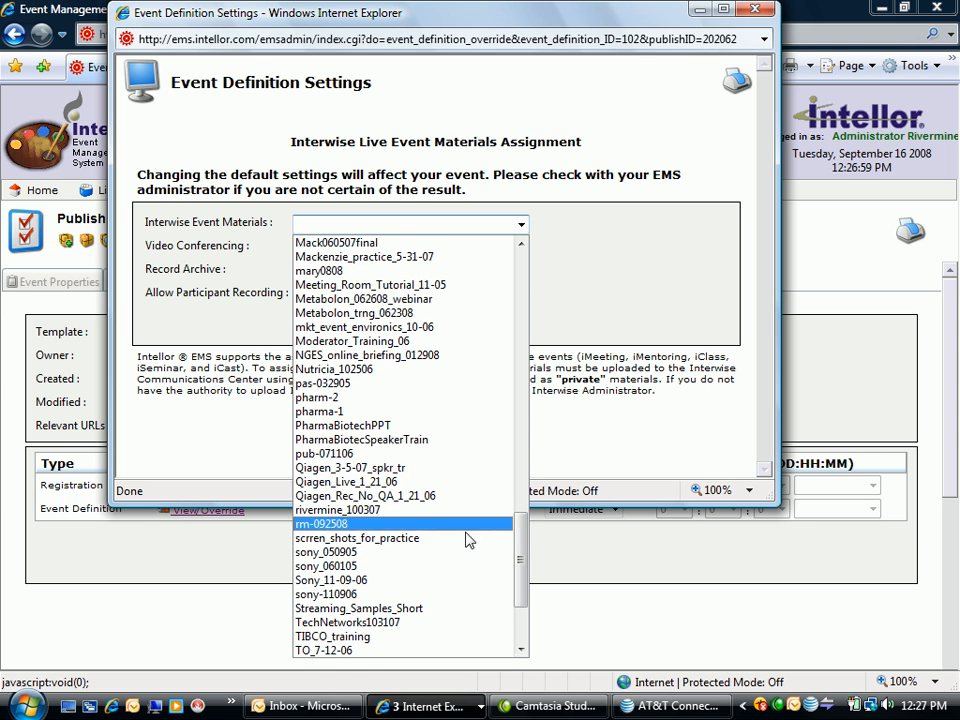
pyautogui.click(334, 526)
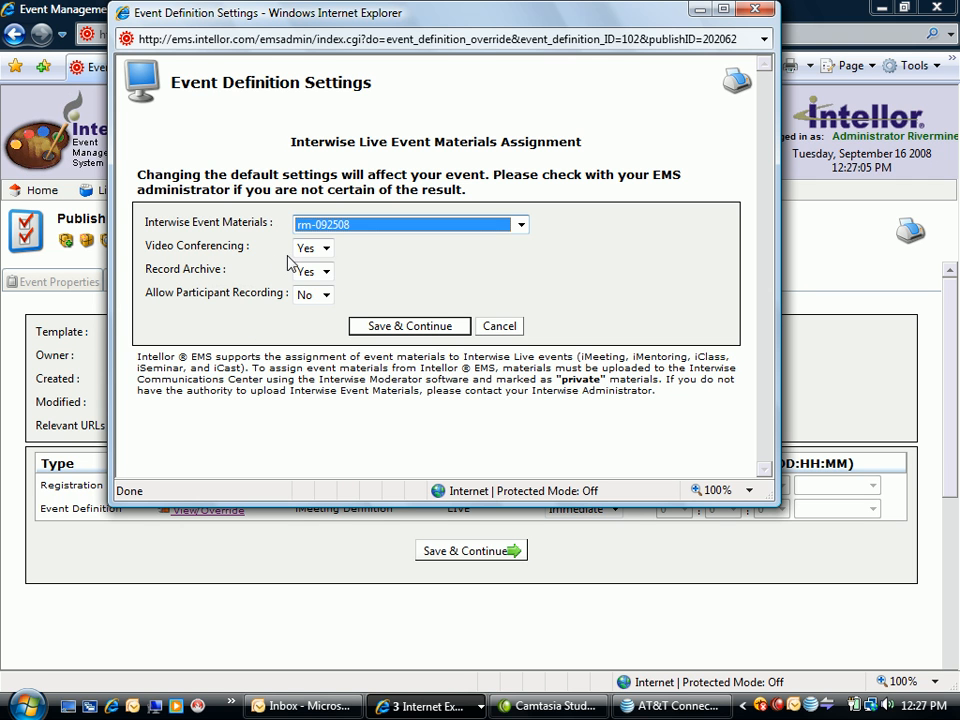
# Set Video Conferencing to No and Allow Participant Recording to Yes, then save the overrides and close the settings window.
pyautogui.click(326, 248)
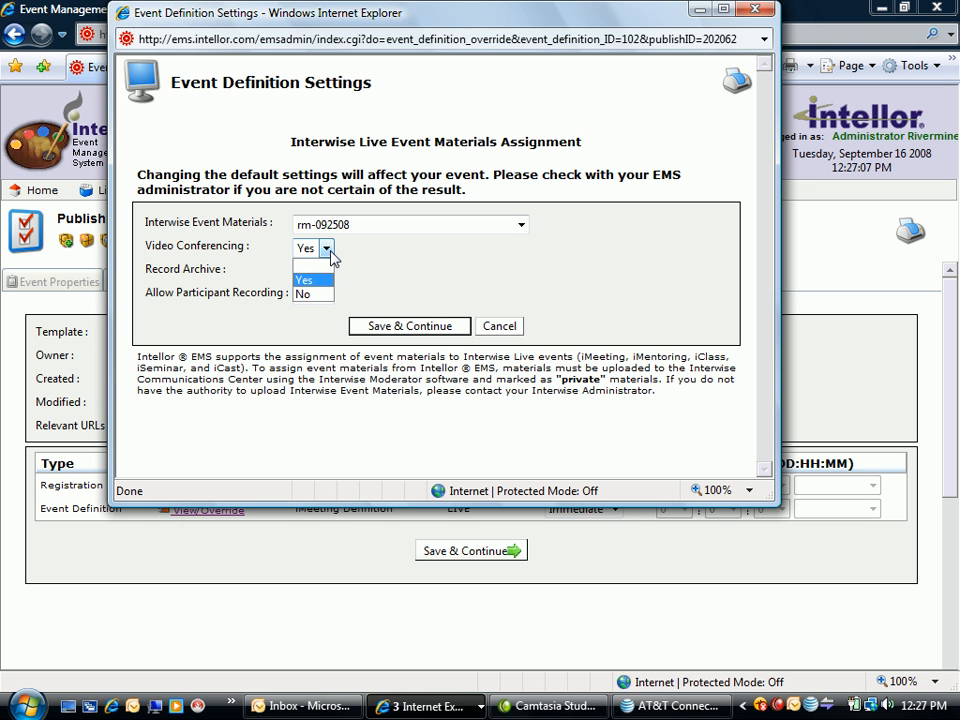
pyautogui.click(316, 293)
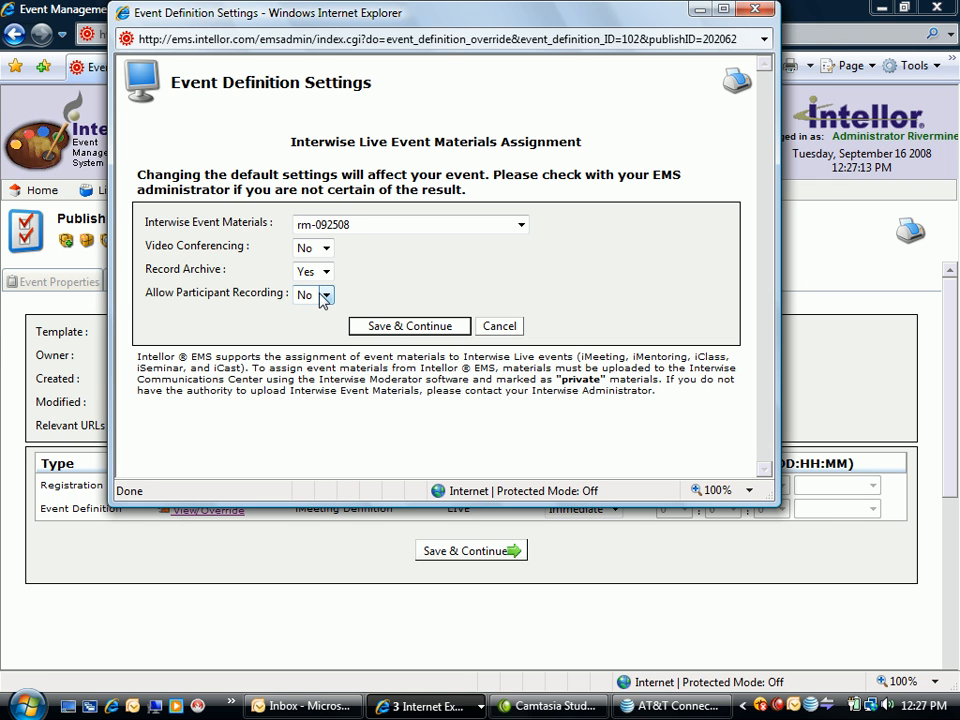
pyautogui.click(326, 295)
pyautogui.click(310, 327)
pyautogui.click(419, 327)
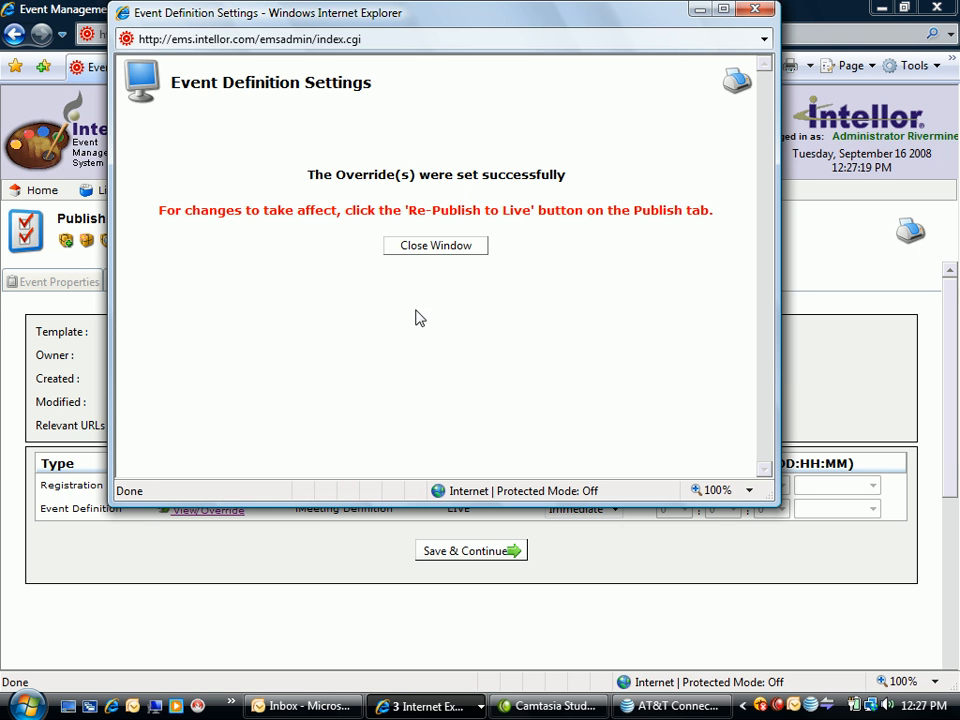
pyautogui.click(436, 246)
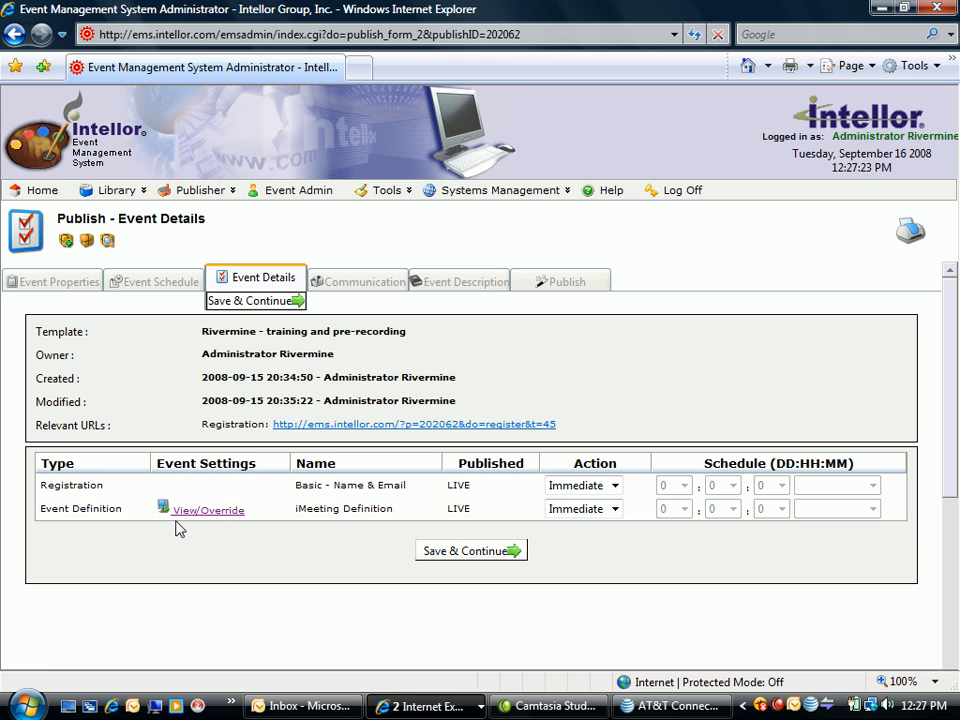
# Save the event details, republish the Rivermine recording session to live and check its list of library components.
pyautogui.click(488, 552)
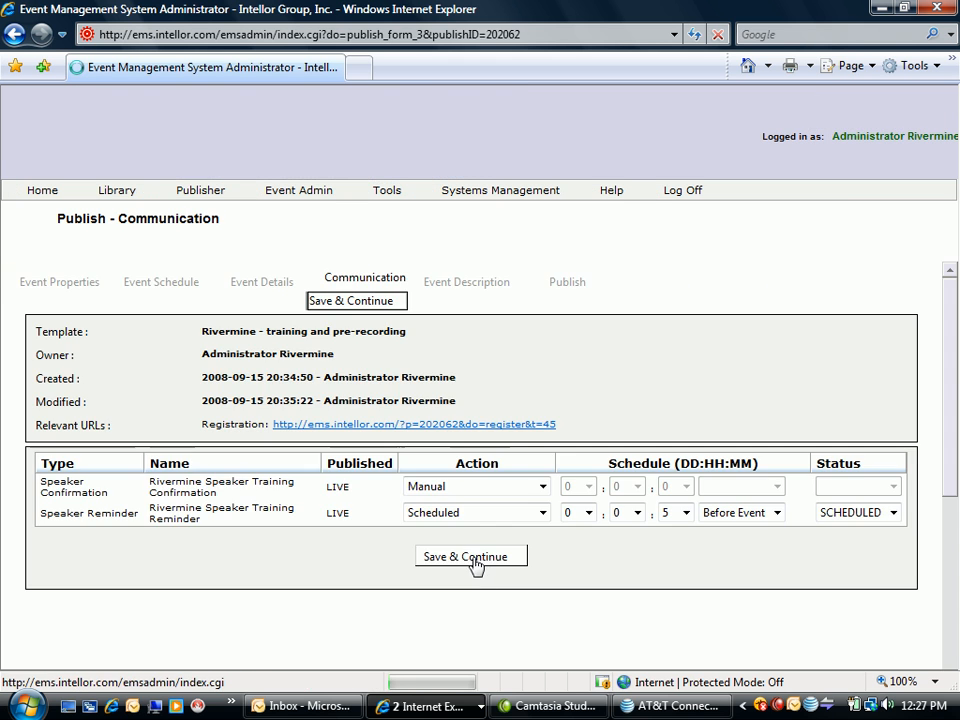
pyautogui.click(568, 283)
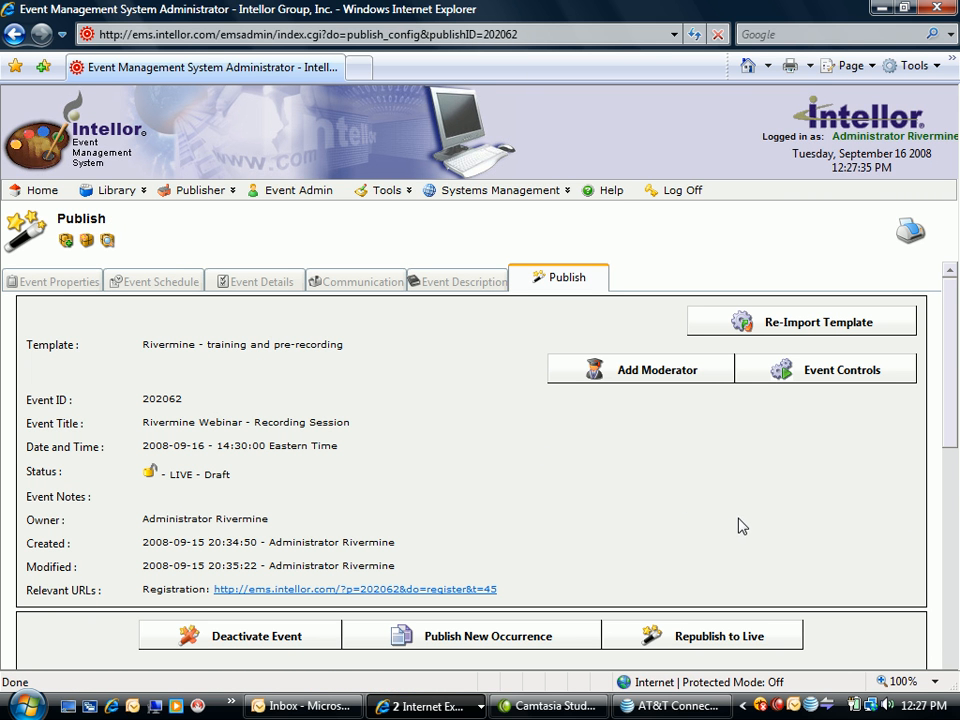
pyautogui.scroll(-5, 818, 526)
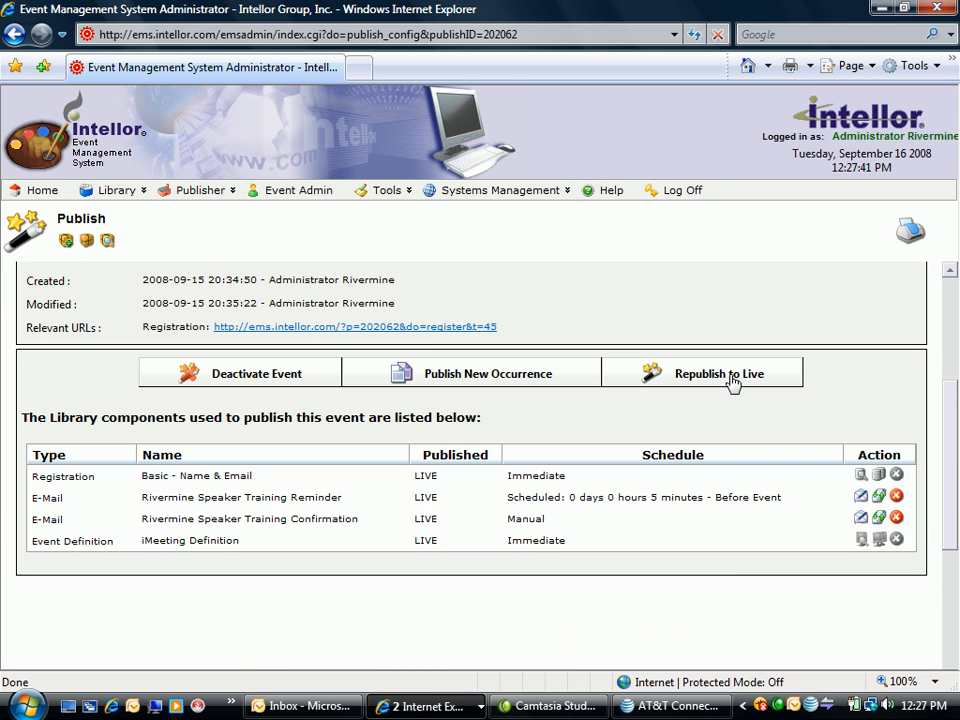
pyautogui.click(733, 381)
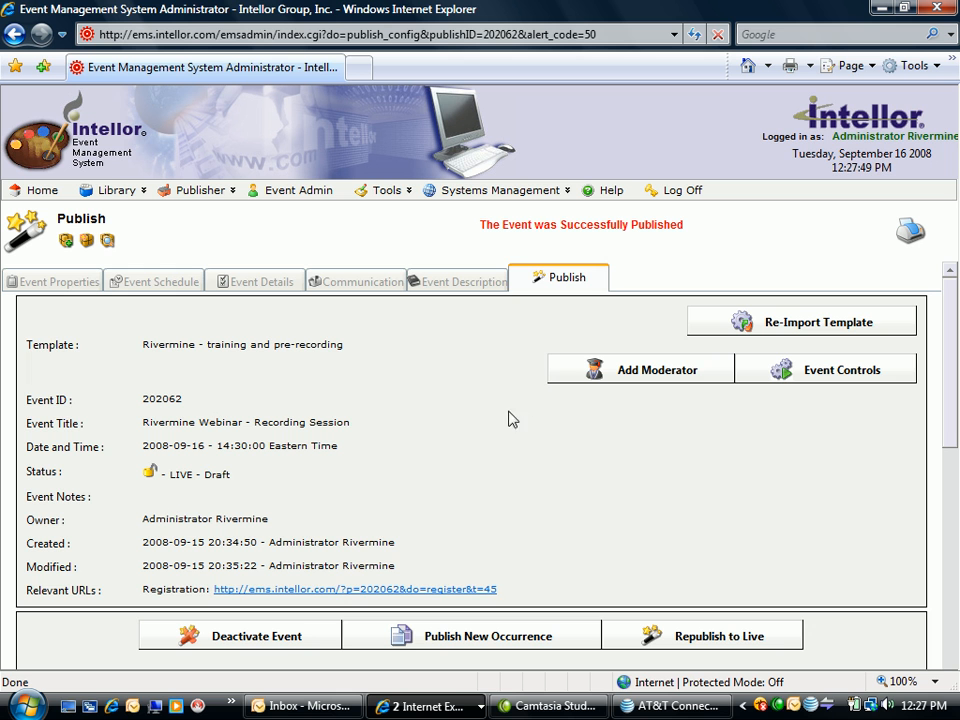
pyautogui.scroll(-5, 680, 485)
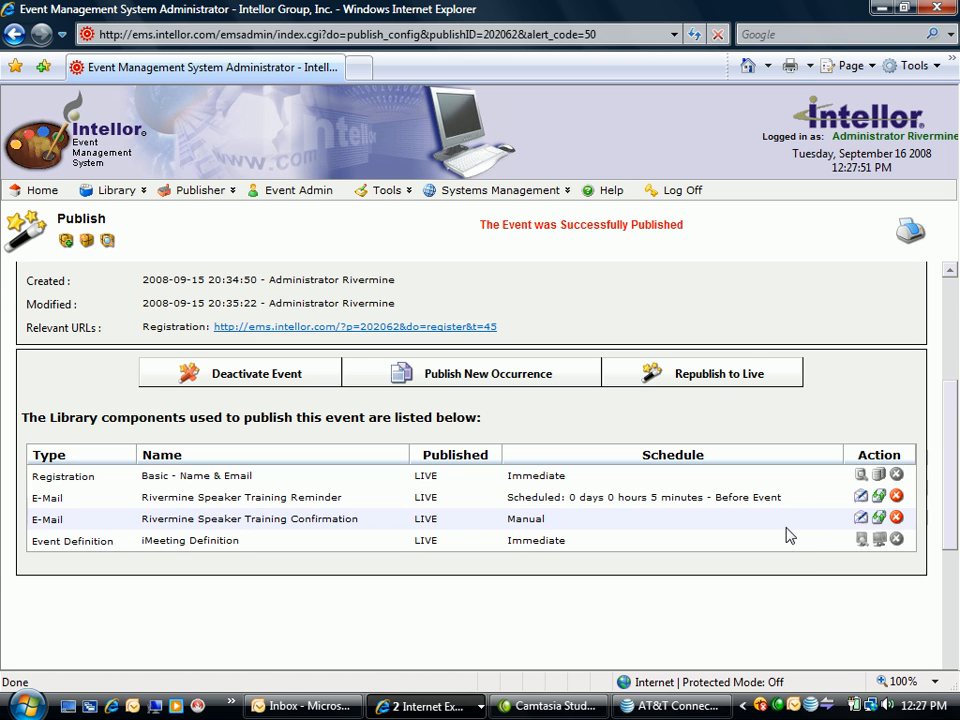